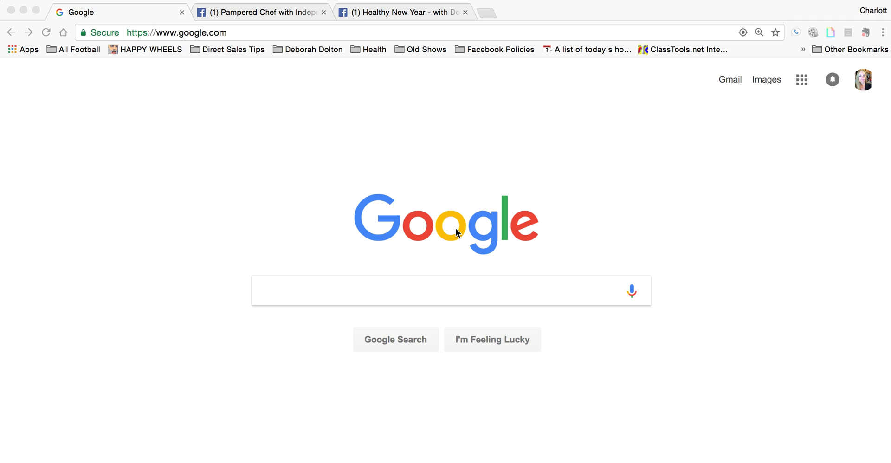
Step: Go to the CinchShare website (typed as Cinchsharefree.co) and log in to the account
{"action": "left_click", "coordinate": [219, 37]}
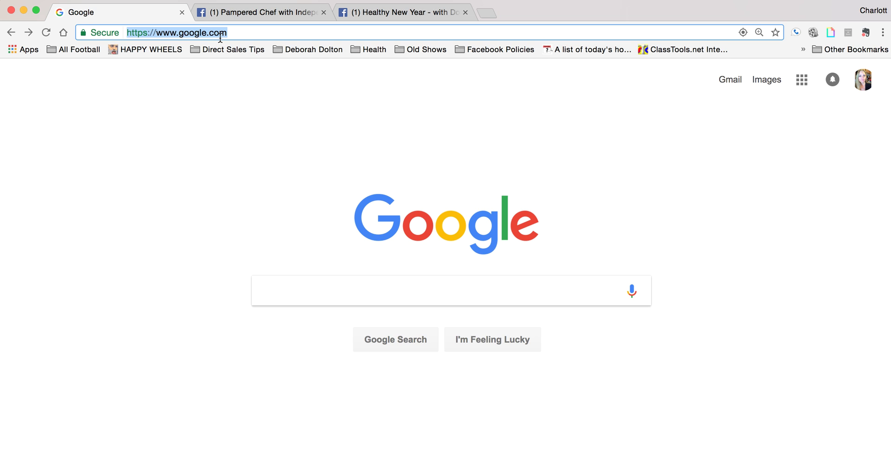
{"action": "type", "text": "Cinchsha"}
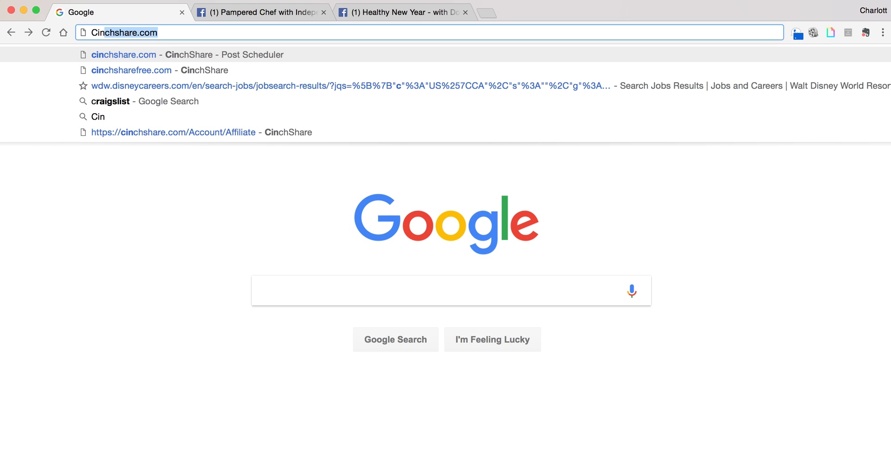
{"action": "type", "text": "re"}
{"action": "type", "text": "free.co"}
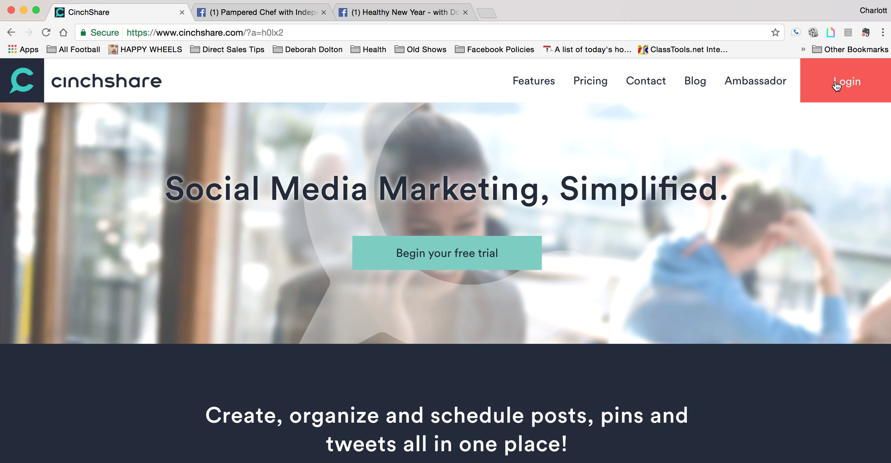
{"action": "left_click", "coordinate": [837, 87]}
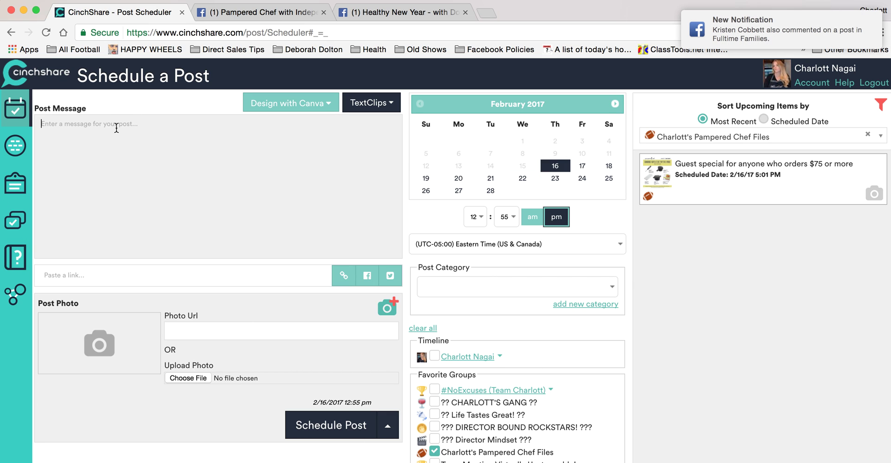
Step: Type test text 'lksfjlkdjlkdj' in the Post Message box, then clear it
{"action": "type", "text": "lksfjlkdjlkdj"}
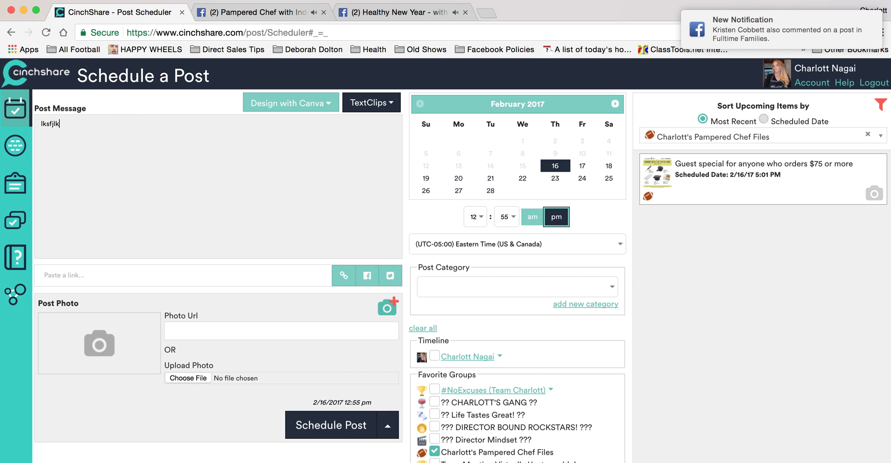
{"action": "key", "text": "BackSpace"}
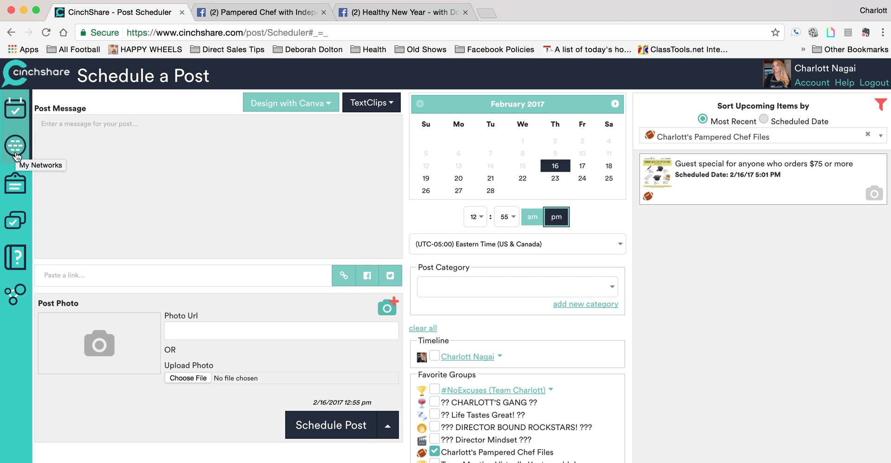
Step: Leave the scheduler for My Networks and refresh the connected Facebook networks
{"action": "left_click", "coordinate": [17, 145]}
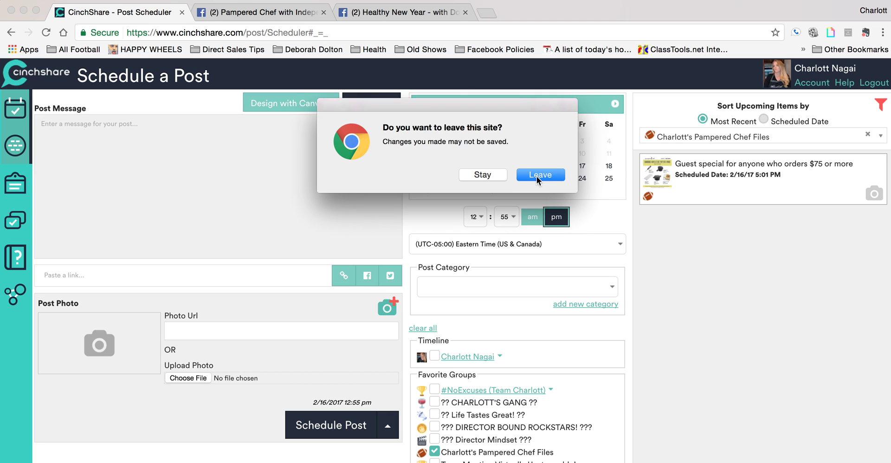
{"action": "left_click", "coordinate": [538, 177]}
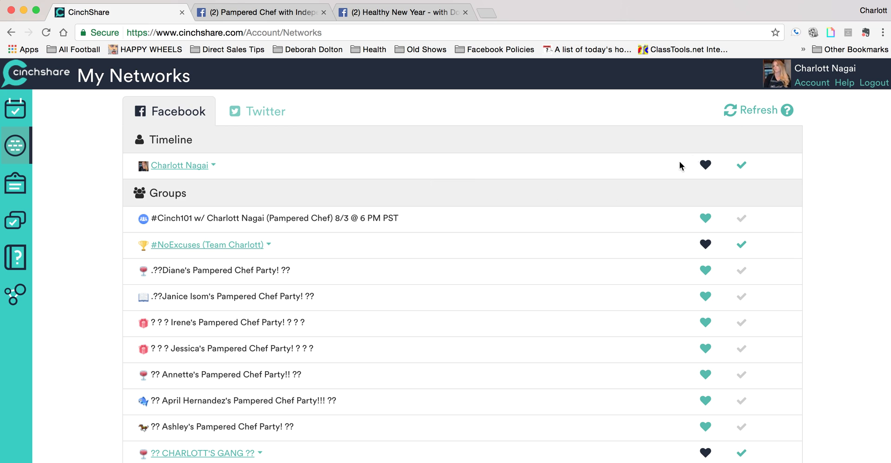
{"action": "left_click", "coordinate": [738, 111]}
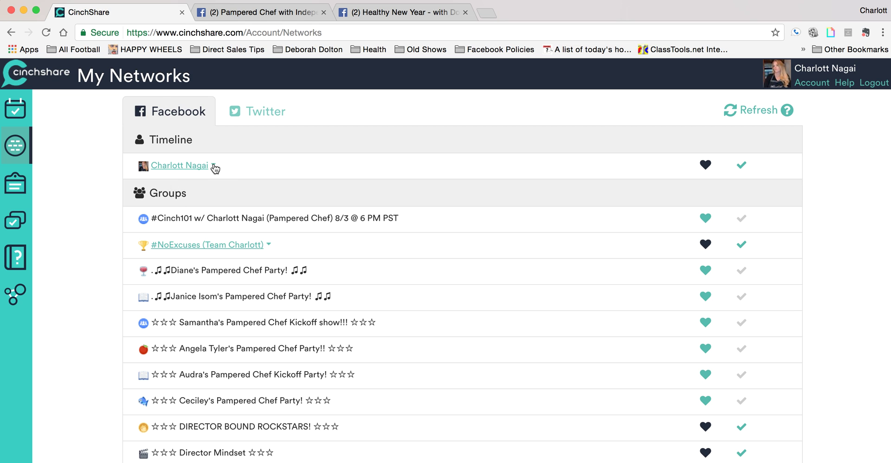
Step: Expand the timeline's photo albums and browse the albums, events, groups and pages lists
{"action": "left_click", "coordinate": [214, 166]}
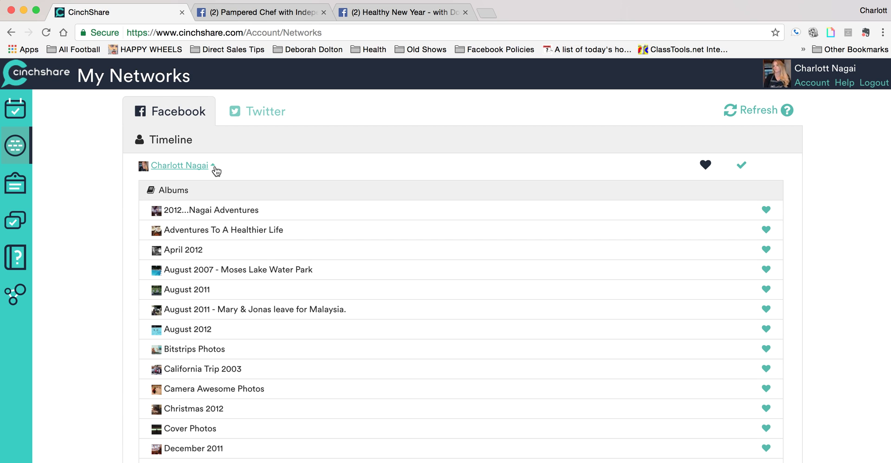
{"action": "scroll", "coordinate": [211, 227], "scroll_direction": "down", "scroll_amount": 2}
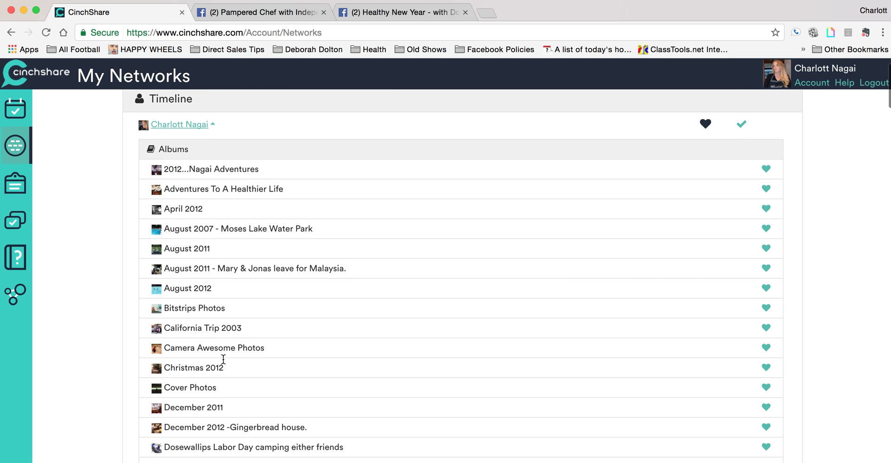
{"action": "scroll", "coordinate": [223, 360], "scroll_direction": "down", "scroll_amount": 15}
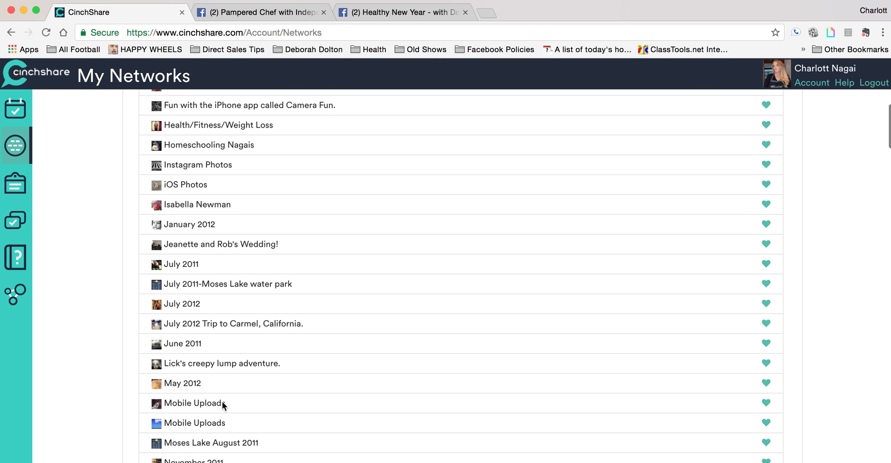
{"action": "scroll", "coordinate": [223, 405], "scroll_direction": "down", "scroll_amount": 20}
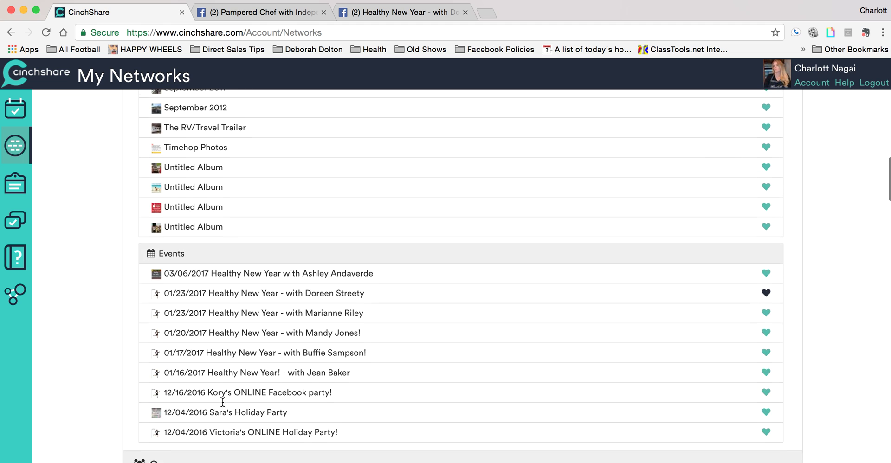
{"action": "scroll", "coordinate": [223, 402], "scroll_direction": "down", "scroll_amount": 1}
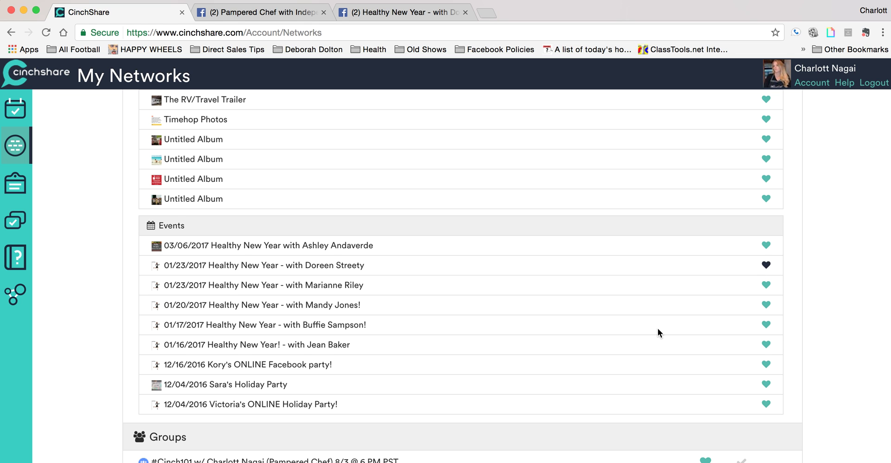
{"action": "scroll", "coordinate": [659, 328], "scroll_direction": "down", "scroll_amount": 3}
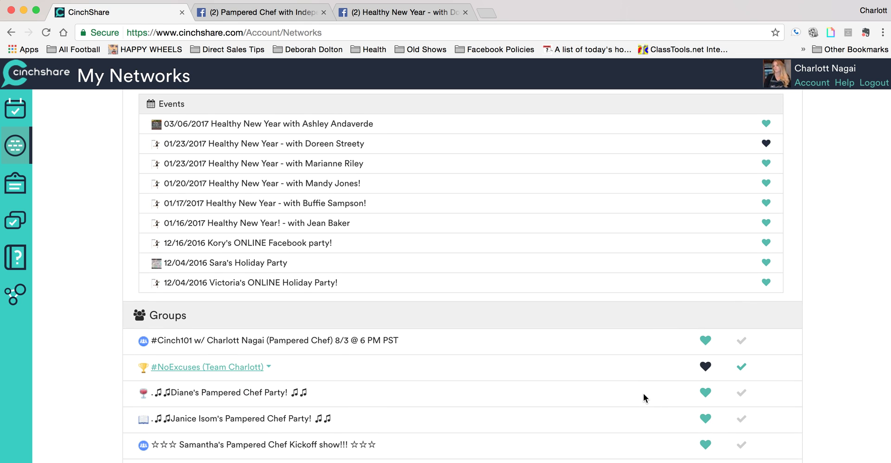
{"action": "scroll", "coordinate": [643, 394], "scroll_direction": "down", "scroll_amount": 3}
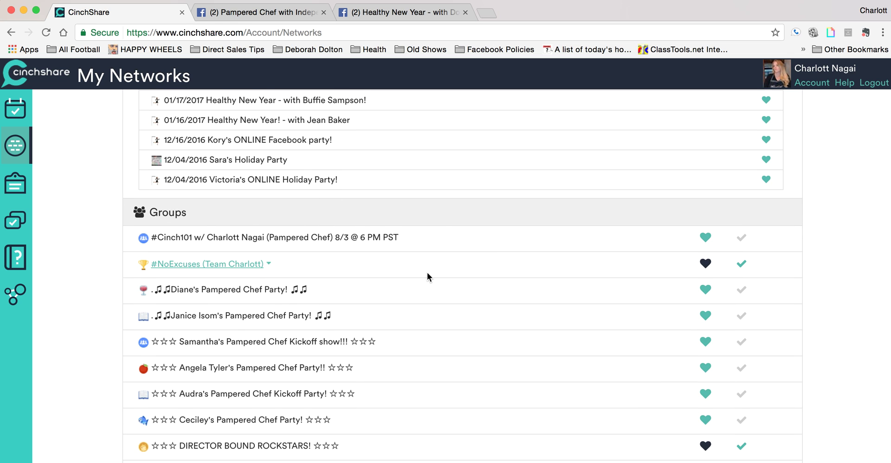
{"action": "scroll", "coordinate": [400, 375], "scroll_direction": "down", "scroll_amount": 7}
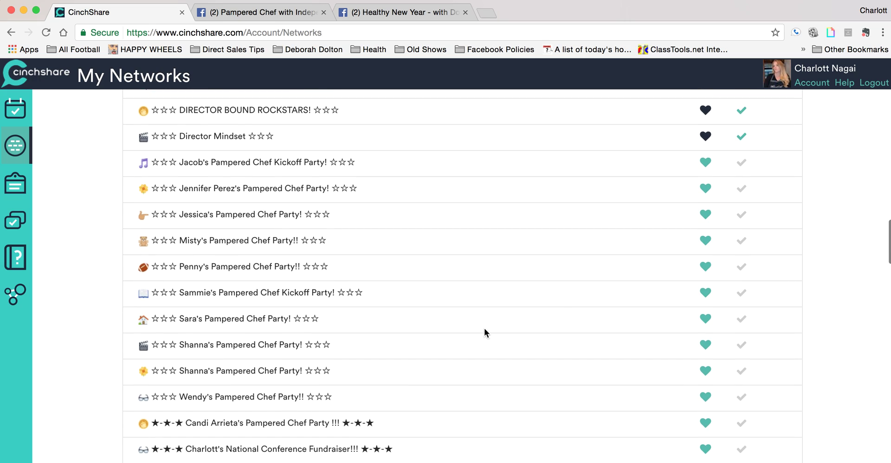
{"action": "scroll", "coordinate": [550, 320], "scroll_direction": "down", "scroll_amount": 20}
{"action": "scroll", "coordinate": [552, 324], "scroll_direction": "down", "scroll_amount": 20}
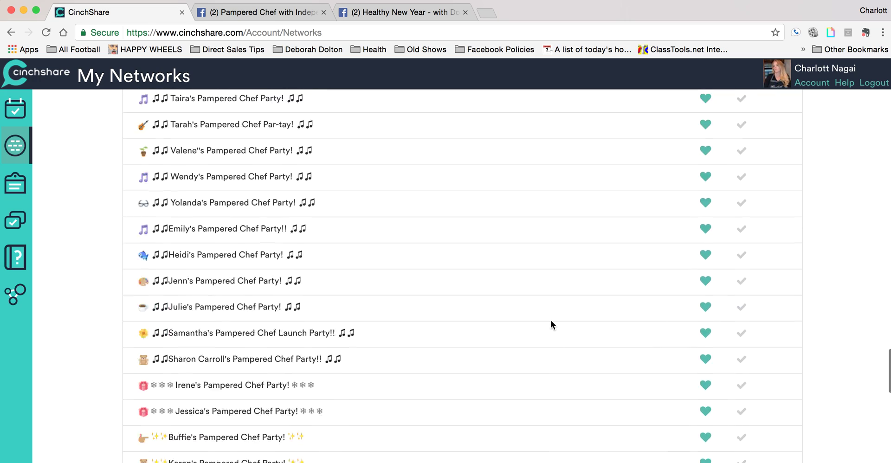
{"action": "scroll", "coordinate": [310, 278], "scroll_direction": "up", "scroll_amount": 1}
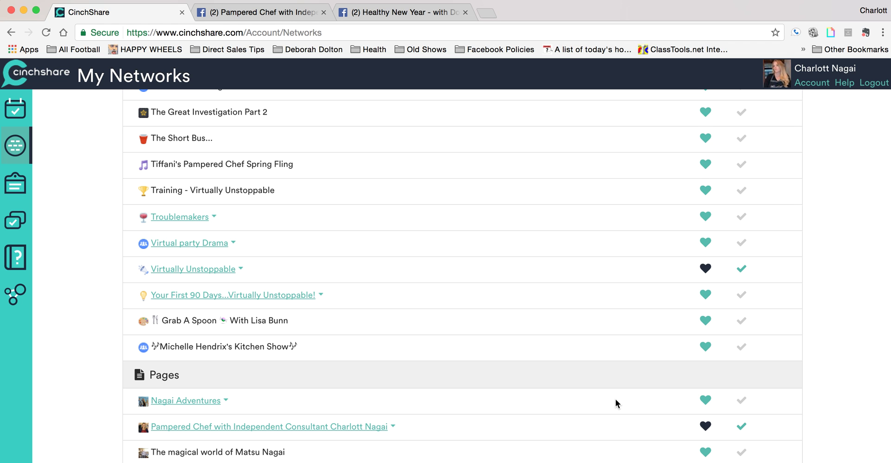
{"action": "scroll", "coordinate": [348, 232], "scroll_direction": "up", "scroll_amount": 20}
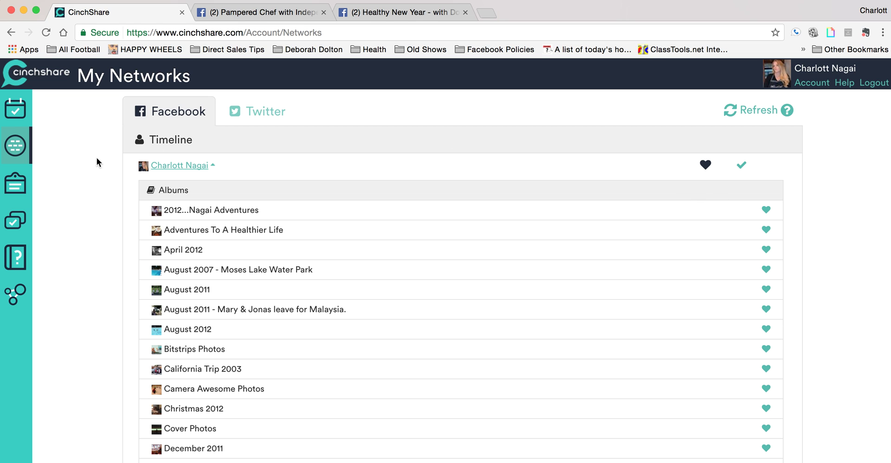
Step: Return to Schedule a Post and attach the Evernote veggie prep tools flyer as the post photo
{"action": "left_click", "coordinate": [15, 117]}
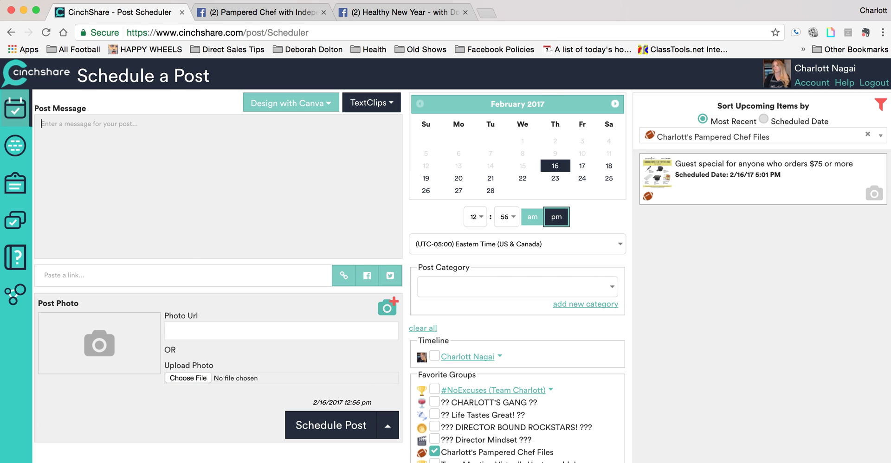
{"action": "key", "text": "super+Tab"}
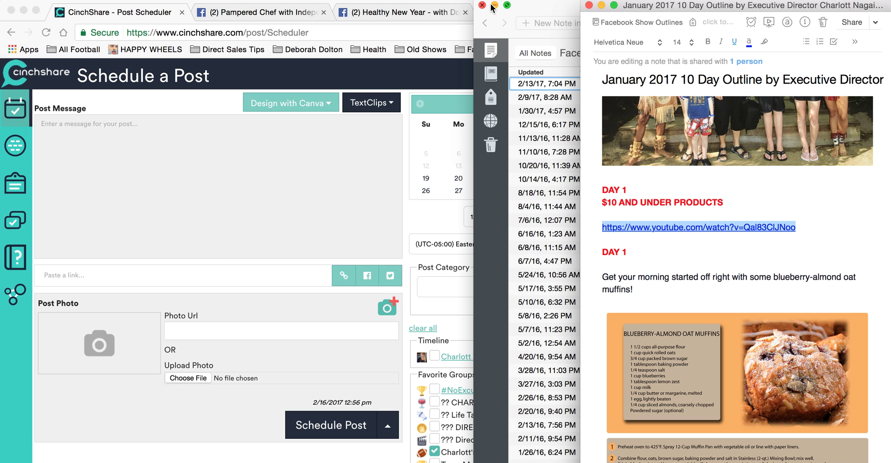
{"action": "left_click", "coordinate": [482, 5]}
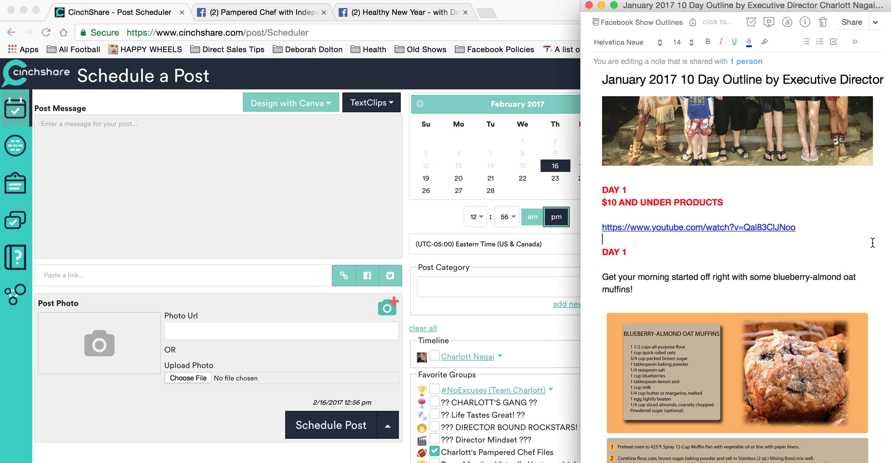
{"action": "scroll", "coordinate": [873, 246], "scroll_direction": "down", "scroll_amount": 15}
{"action": "scroll", "coordinate": [873, 246], "scroll_direction": "down", "scroll_amount": 20}
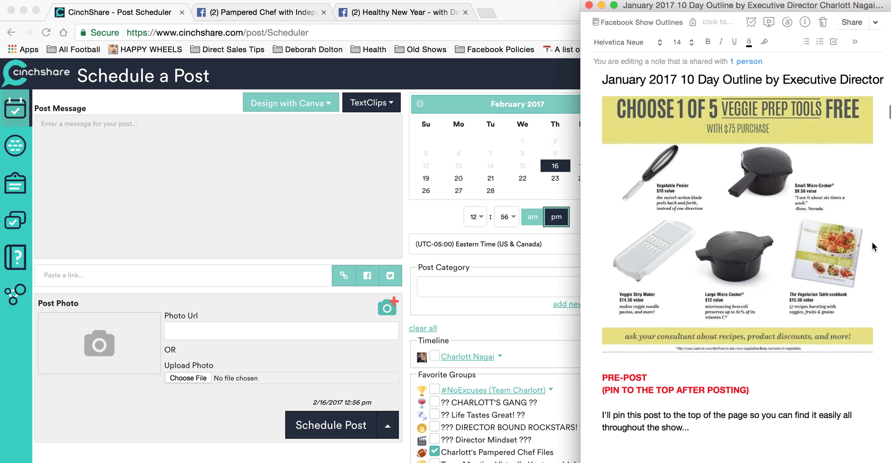
{"action": "scroll", "coordinate": [686, 233], "scroll_direction": "up", "scroll_amount": 4}
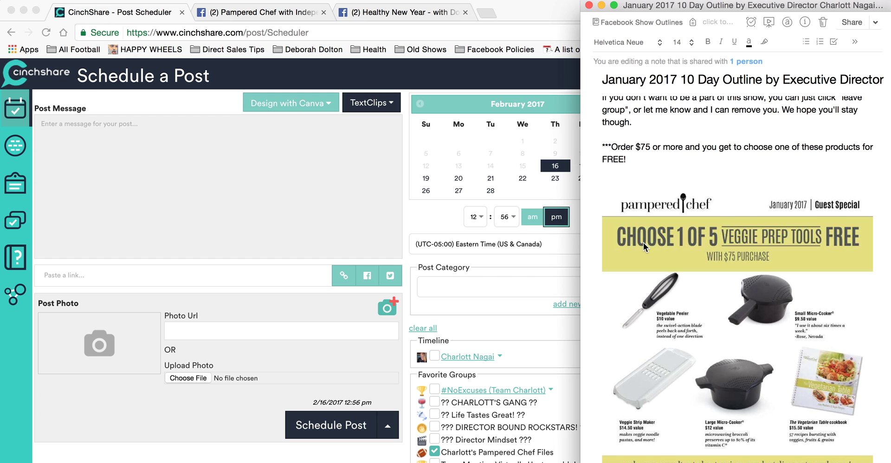
{"action": "left_click_drag", "start_coordinate": [643, 242], "coordinate": [204, 380]}
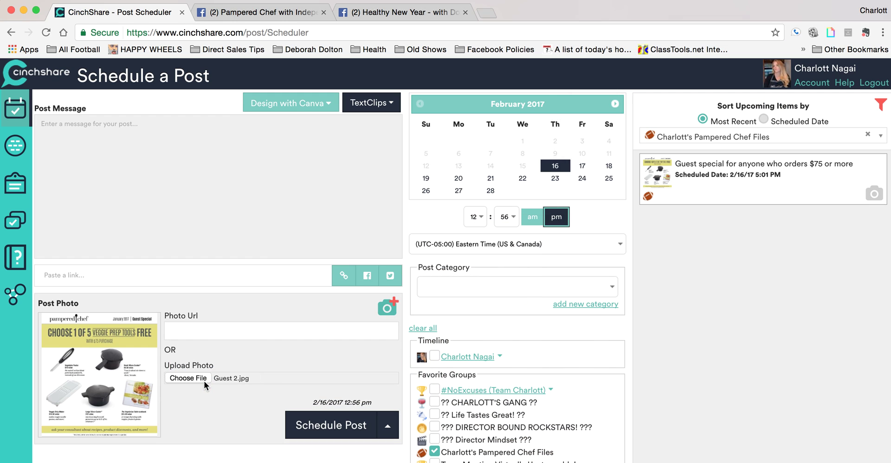
Step: Enter the placeholder message 'kjjkh' in Post Message
{"action": "left_click", "coordinate": [259, 174]}
{"action": "type", "text": "kjjkh"}
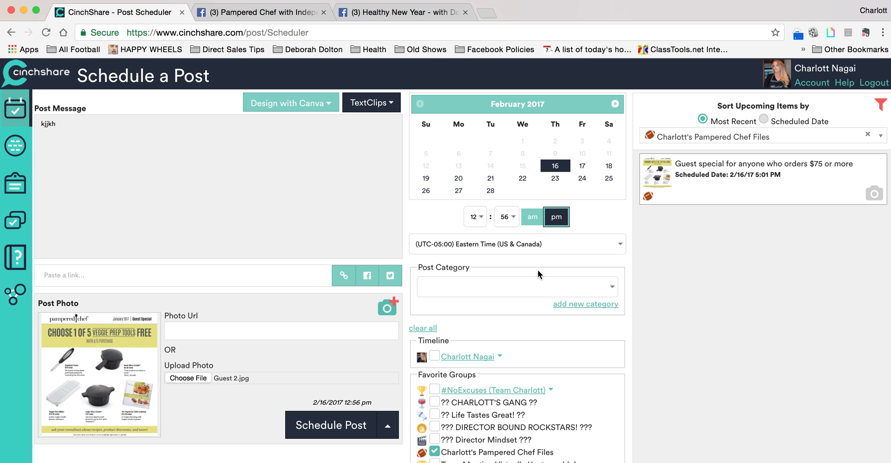
{"action": "scroll", "coordinate": [534, 297], "scroll_direction": "down", "scroll_amount": 1}
Step: Create a new post category named Guest Specials and assign it to the post
{"action": "left_click", "coordinate": [546, 237]}
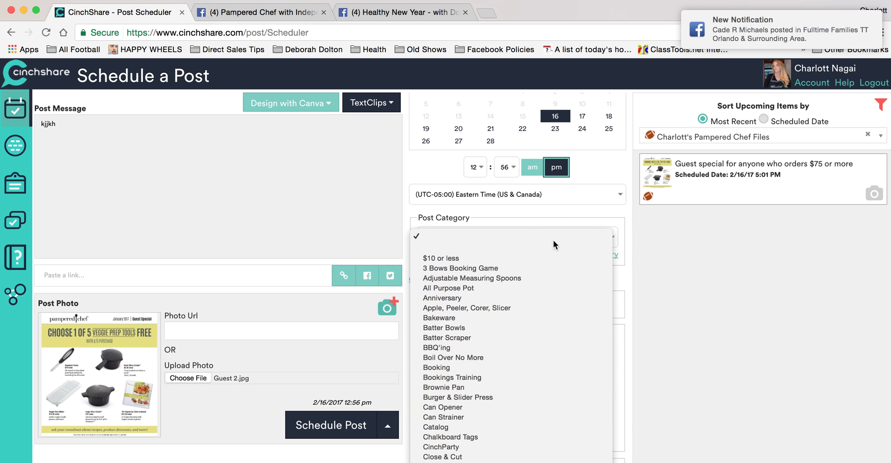
{"action": "scroll", "coordinate": [549, 426], "scroll_direction": "down", "scroll_amount": 20}
{"action": "scroll", "coordinate": [549, 426], "scroll_direction": "up", "scroll_amount": 20}
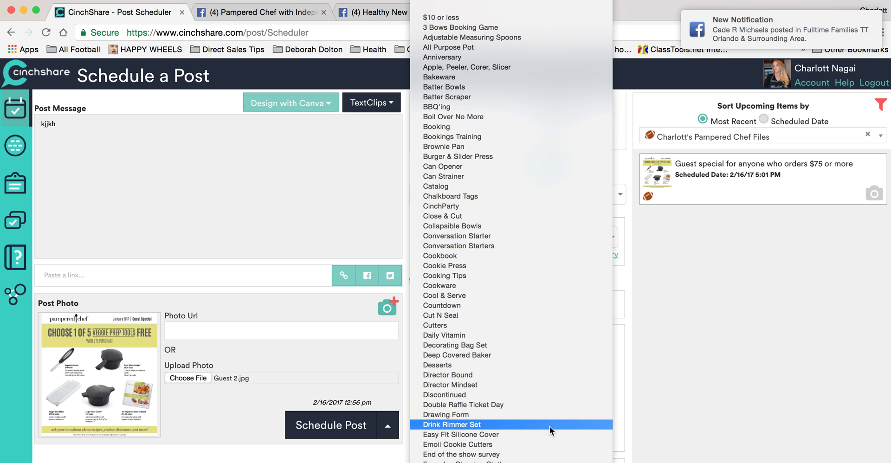
{"action": "left_click", "coordinate": [520, 3]}
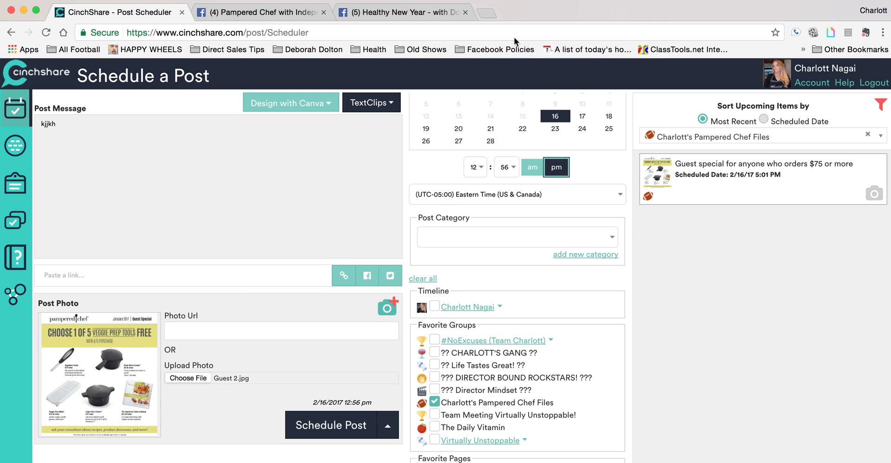
{"action": "left_click", "coordinate": [514, 238]}
{"action": "left_click", "coordinate": [502, 246]}
{"action": "left_click", "coordinate": [587, 254]}
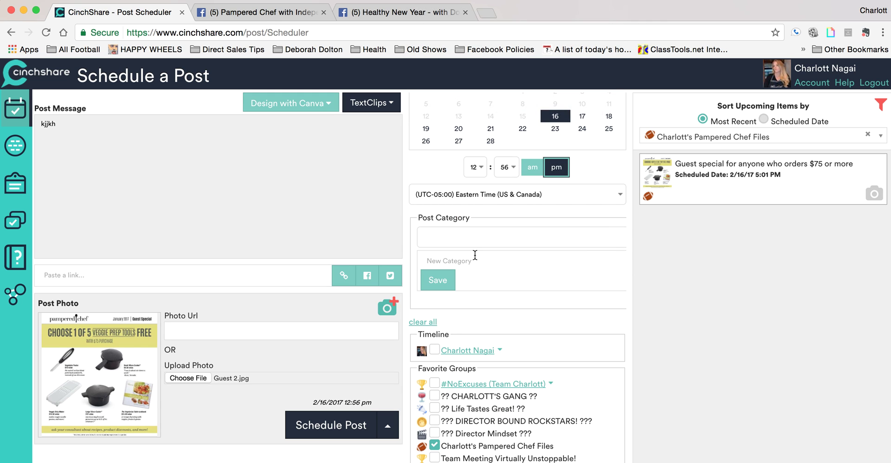
{"action": "type", "text": "Guest Specials"}
{"action": "left_click", "coordinate": [437, 280]}
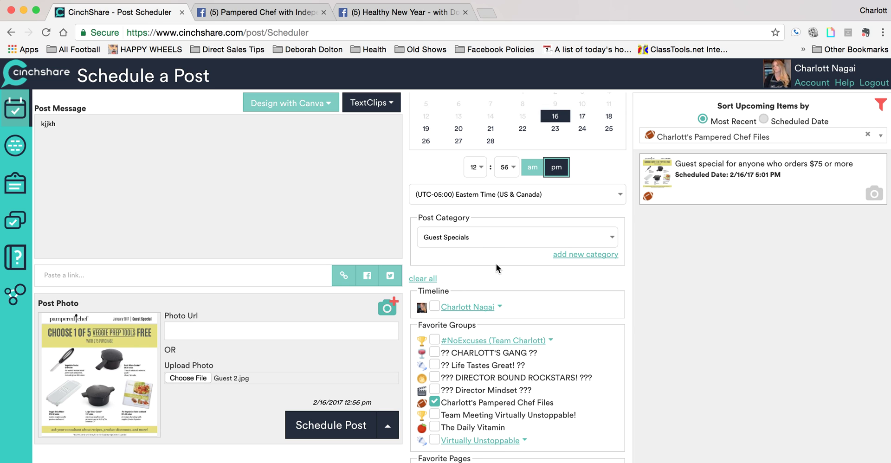
{"action": "scroll", "coordinate": [496, 264], "scroll_direction": "down", "scroll_amount": 1}
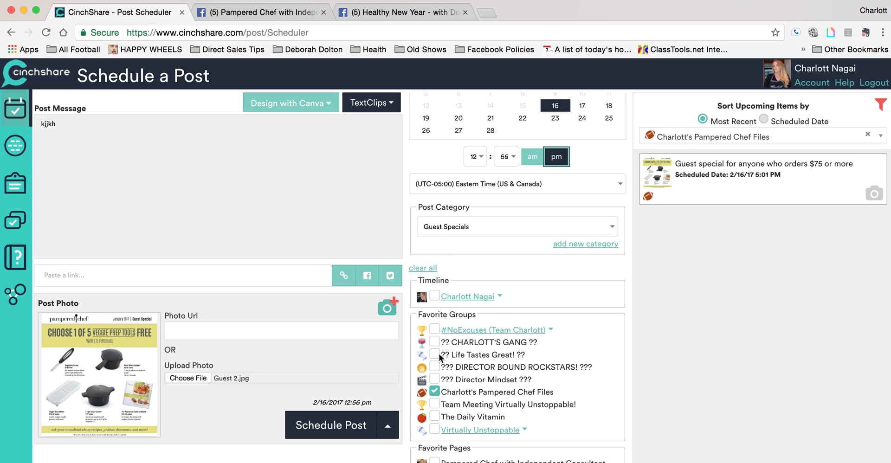
Step: Leave the Healthy New Year timeline event unticked and keep the Pampered Chef Files group ticked
{"action": "left_click", "coordinate": [433, 392]}
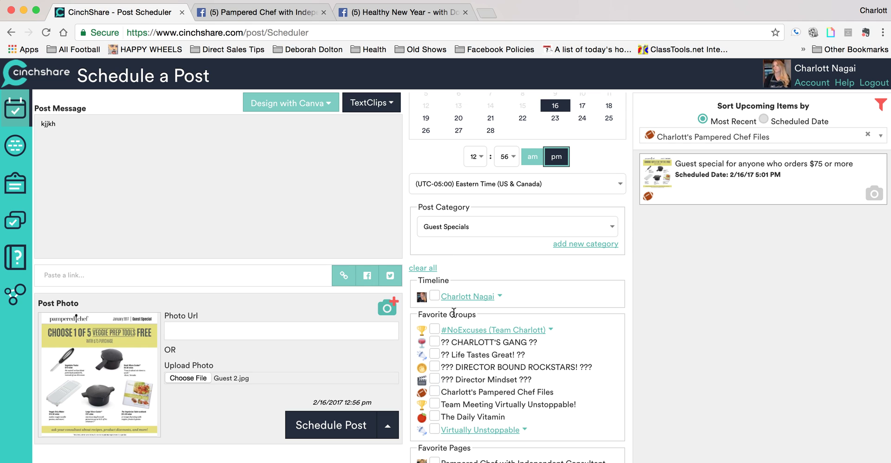
{"action": "left_click", "coordinate": [500, 297]}
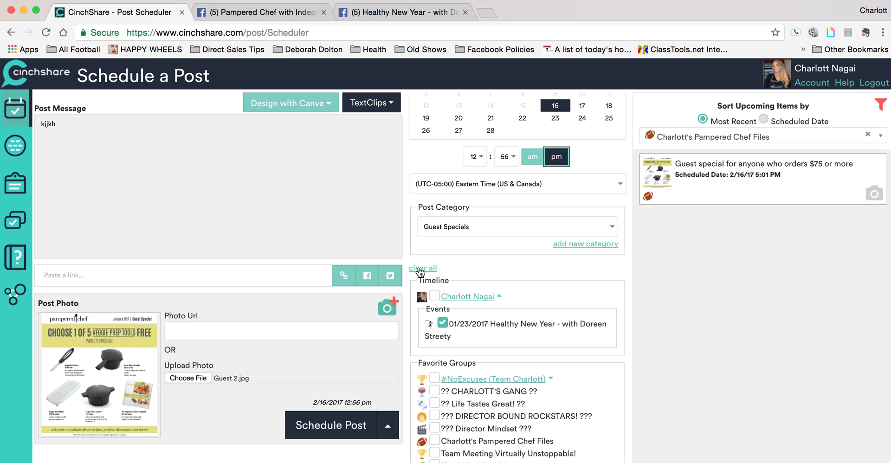
{"action": "left_click", "coordinate": [443, 322]}
{"action": "scroll", "coordinate": [466, 356], "scroll_direction": "down", "scroll_amount": 2}
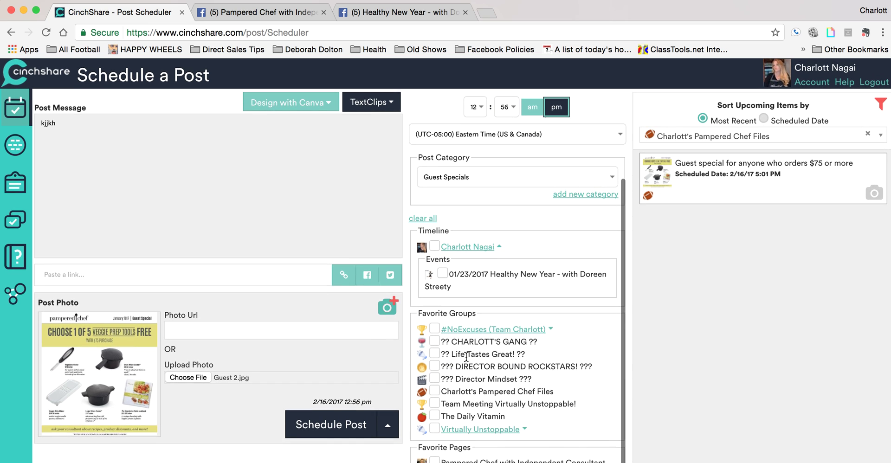
{"action": "left_click", "coordinate": [443, 273]}
{"action": "left_click", "coordinate": [434, 392]}
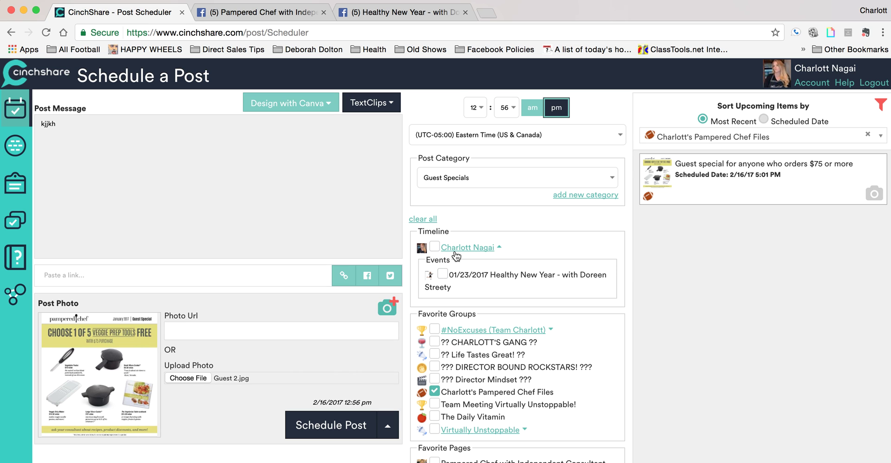
{"action": "scroll", "coordinate": [453, 224], "scroll_direction": "up", "scroll_amount": 5}
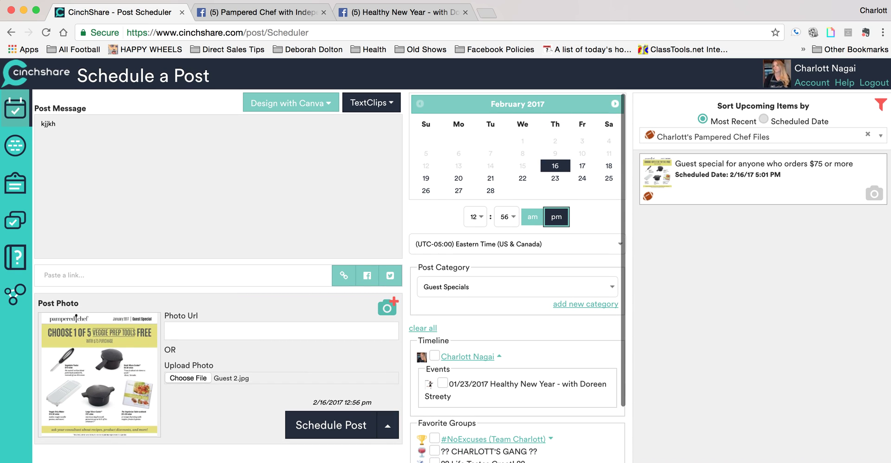
Step: Schedule the kjjkh post for 12:59 pm on 2/16/17 after the past-due warning
{"action": "left_click", "coordinate": [352, 426]}
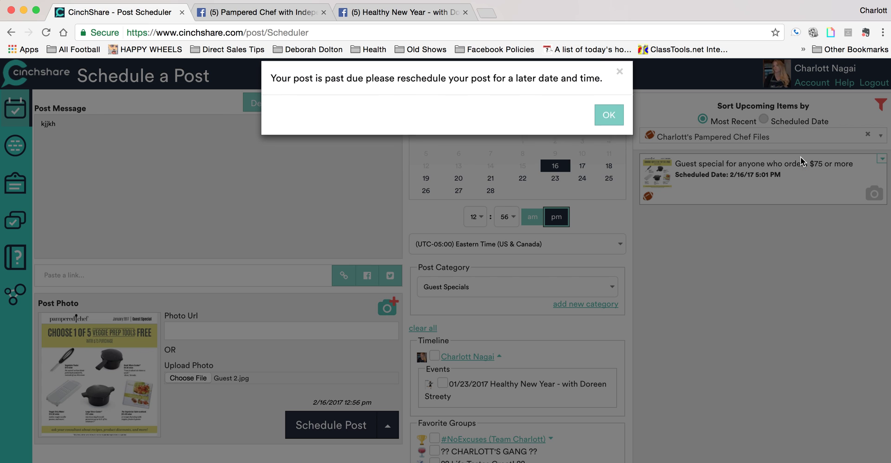
{"action": "left_click", "coordinate": [612, 134]}
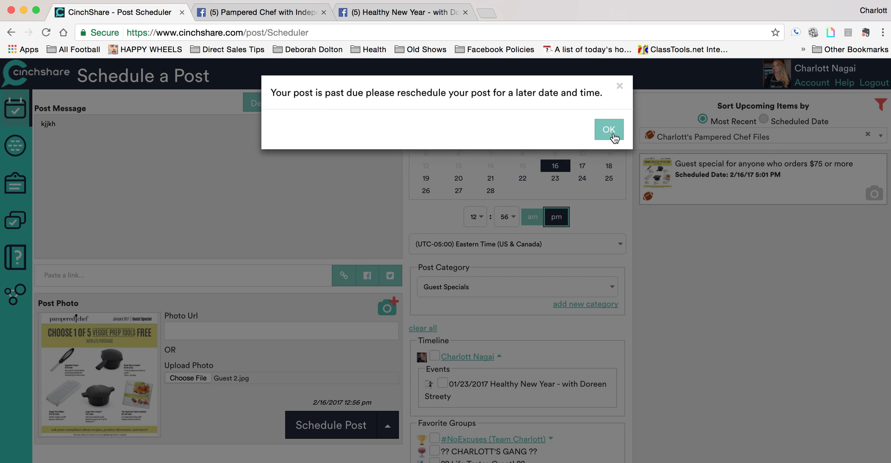
{"action": "left_click", "coordinate": [502, 218]}
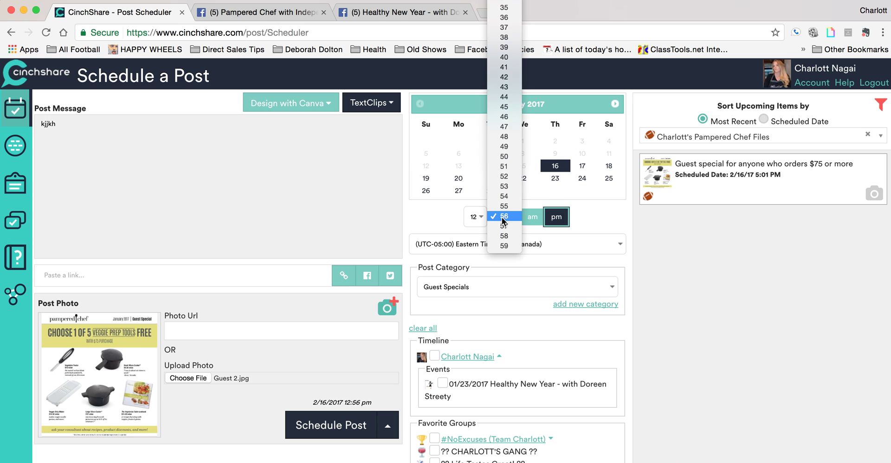
{"action": "left_click", "coordinate": [504, 246]}
{"action": "left_click", "coordinate": [330, 428]}
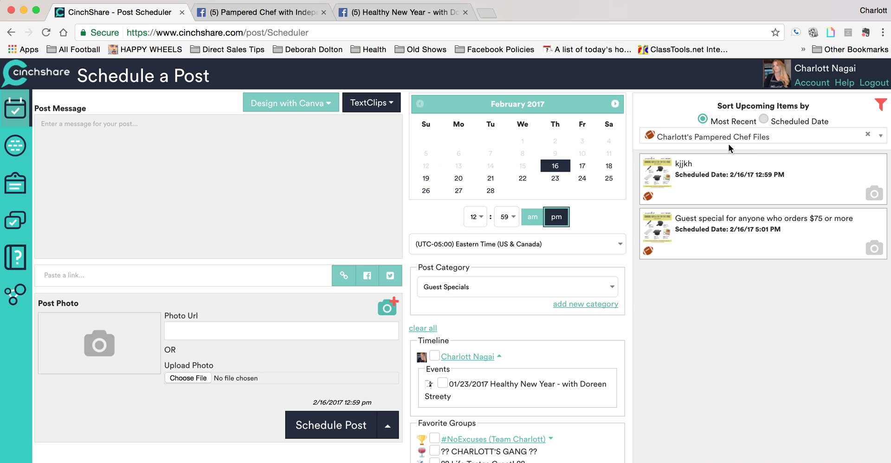
Step: Sort upcoming items by Scheduled Date, keeping the Pampered Chef Files group filter
{"action": "left_click", "coordinate": [763, 119]}
{"action": "left_click", "coordinate": [870, 134]}
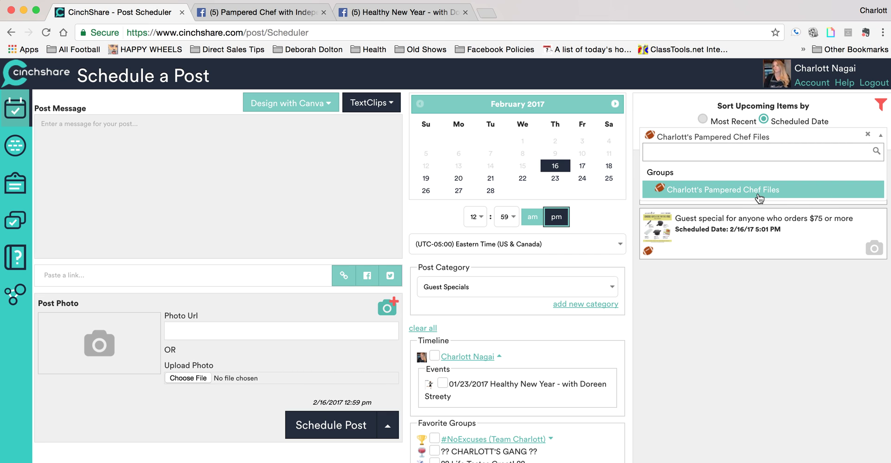
{"action": "left_click", "coordinate": [653, 96]}
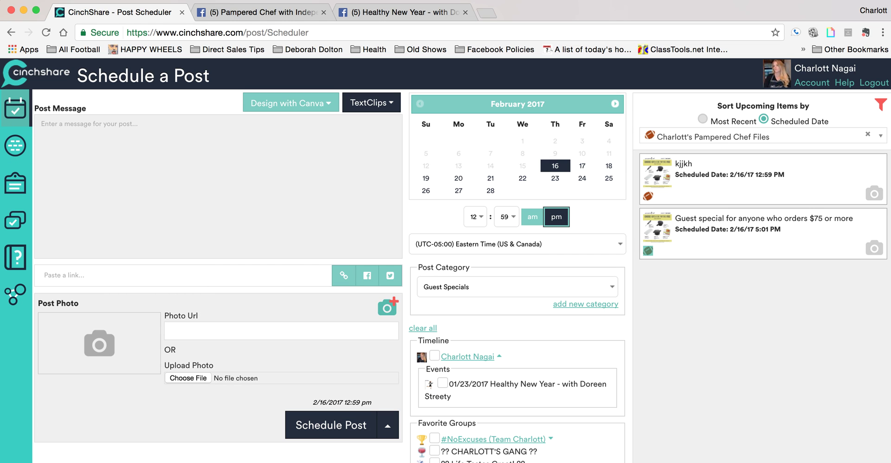
Step: Attach the Evernote veggie prep tools flyer (Guest 2.jpg) as the new post's photo, undoing a misdrop
{"action": "key", "text": "super+Tab"}
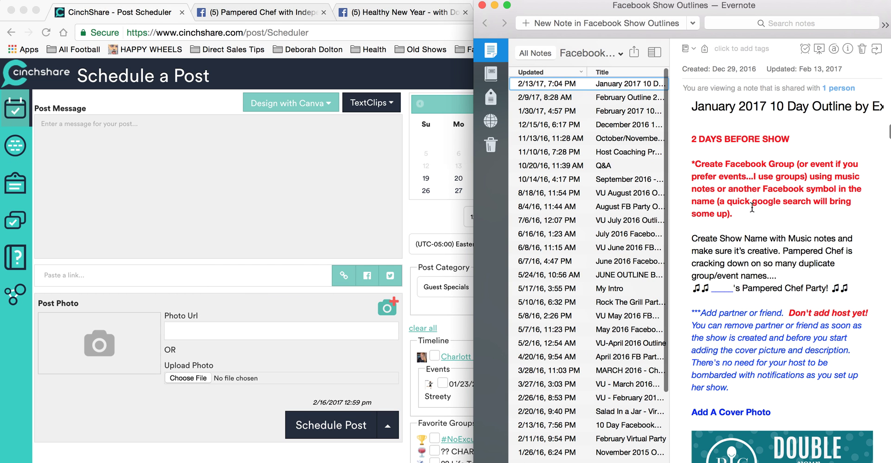
{"action": "left_click_drag", "start_coordinate": [740, 182], "coordinate": [196, 379]}
{"action": "left_click_drag", "start_coordinate": [734, 190], "coordinate": [696, 265]}
{"action": "key", "text": "super+z"}
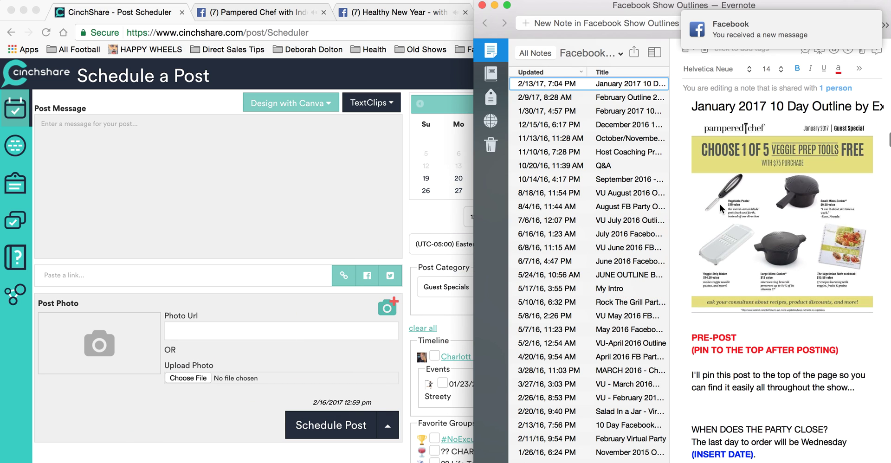
{"action": "left_click_drag", "start_coordinate": [717, 209], "coordinate": [182, 377]}
{"action": "left_click", "coordinate": [264, 212]}
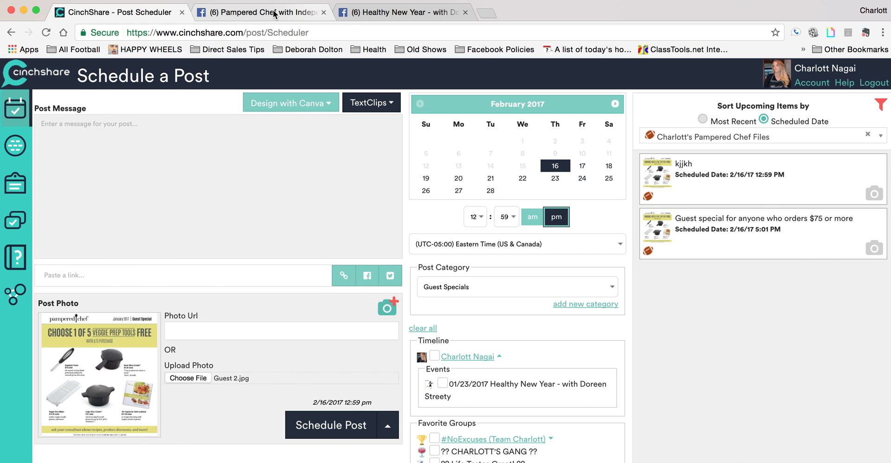
Step: Switch to the Pampered Chef Facebook page and close the search suggestions and both chat windows
{"action": "left_click", "coordinate": [297, 12]}
{"action": "left_click", "coordinate": [297, 206]}
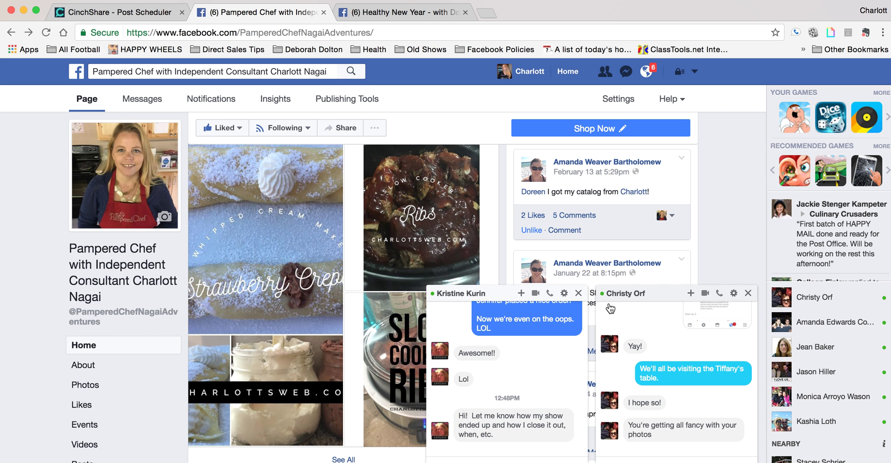
{"action": "left_click", "coordinate": [578, 294]}
{"action": "left_click", "coordinate": [748, 293]}
{"action": "scroll", "coordinate": [357, 293], "scroll_direction": "down", "scroll_amount": 3}
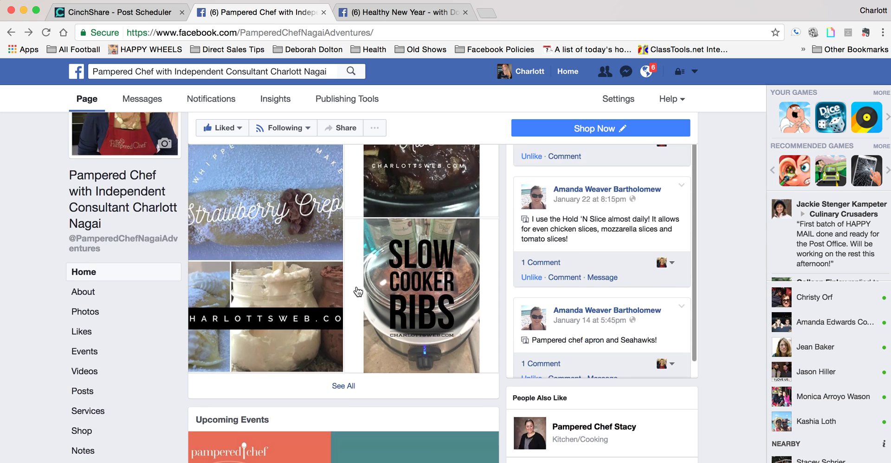
{"action": "scroll", "coordinate": [358, 293], "scroll_direction": "up", "scroll_amount": 3}
{"action": "scroll", "coordinate": [344, 279], "scroll_direction": "down", "scroll_amount": 10}
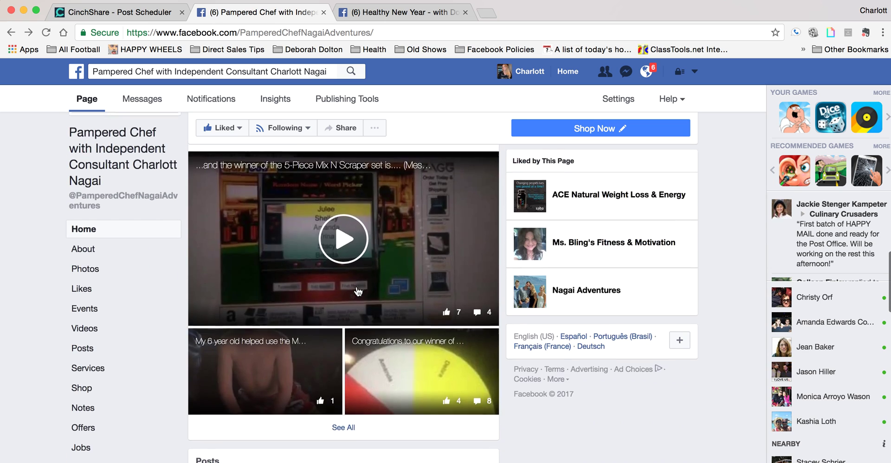
{"action": "scroll", "coordinate": [325, 251], "scroll_direction": "up", "scroll_amount": 7}
Step: Open the Strawberry Crepes photo and copy the image
{"action": "left_click", "coordinate": [284, 203]}
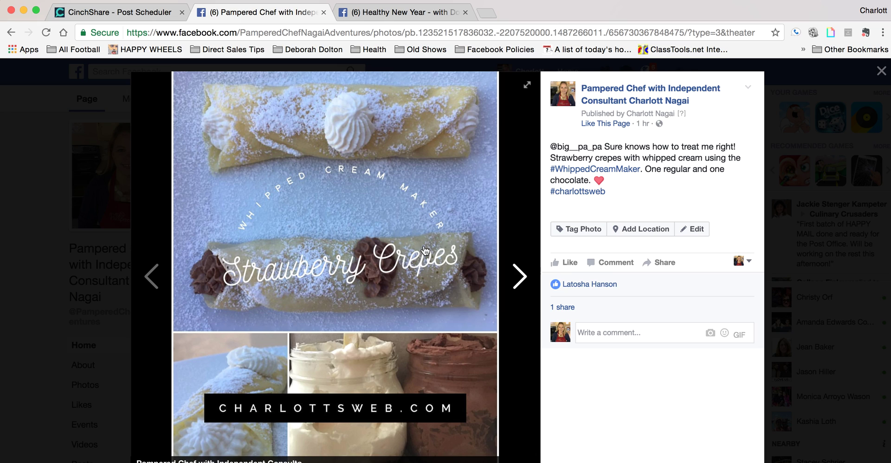
{"action": "right_click", "coordinate": [403, 182]}
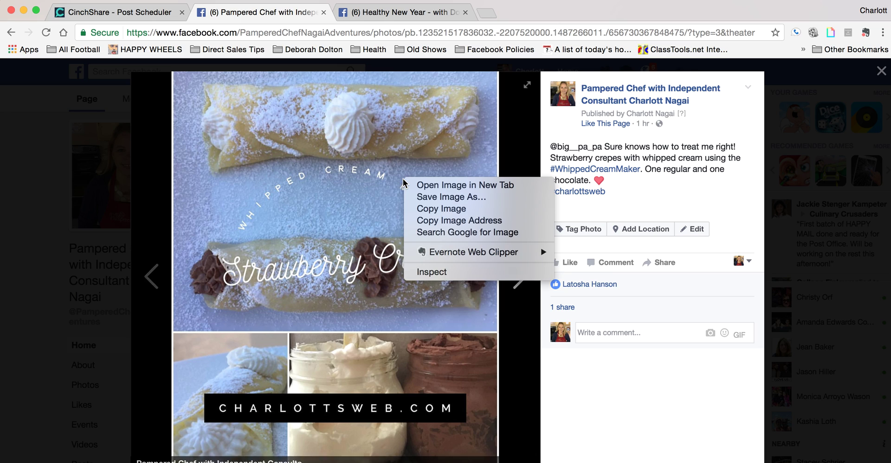
{"action": "left_click", "coordinate": [417, 209]}
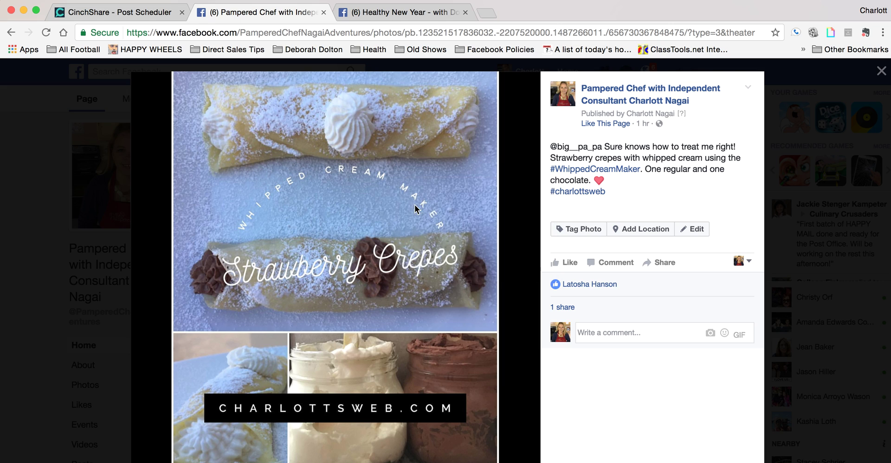
Step: Schedule a 'jefkjwekfj' post with the pasted crepes photo for 2/16/17 at 1:59 PM
{"action": "left_click", "coordinate": [92, 13]}
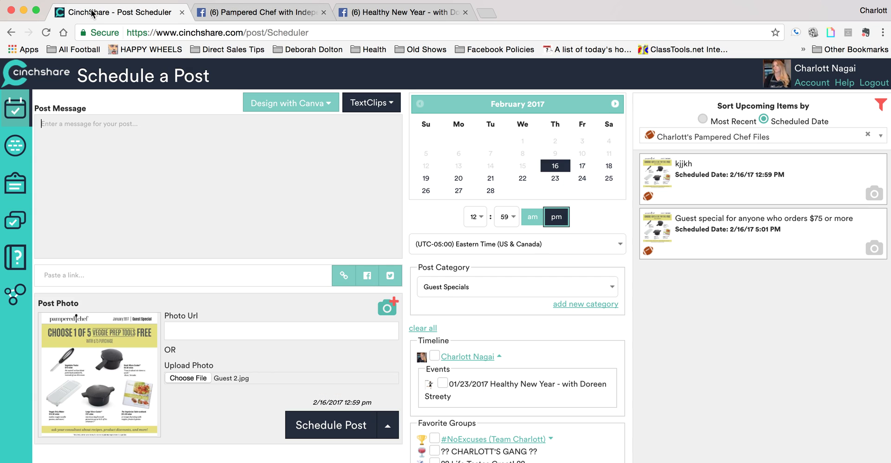
{"action": "left_click", "coordinate": [213, 327]}
{"action": "key", "text": "super+v"}
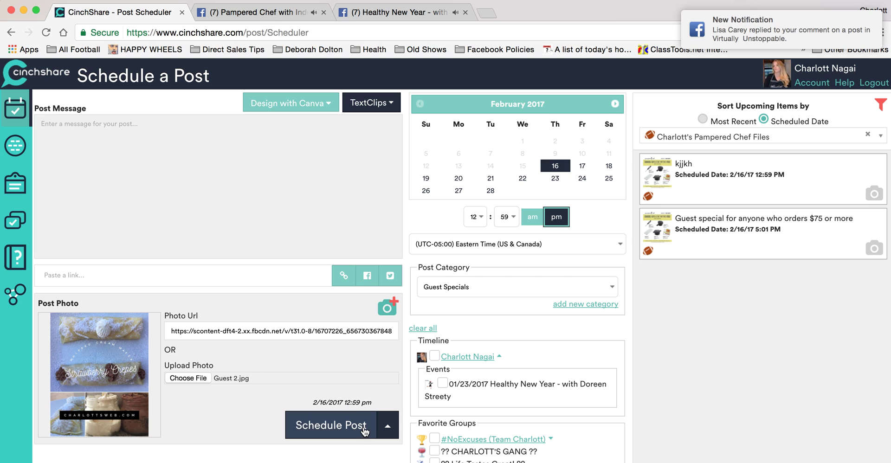
{"action": "left_click", "coordinate": [139, 146]}
{"action": "type", "text": "jefkjwekfj"}
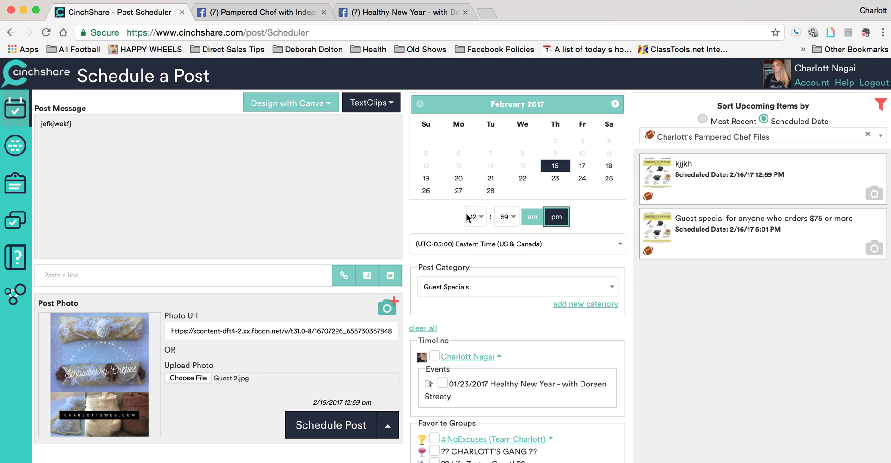
{"action": "left_click", "coordinate": [475, 217]}
{"action": "left_click", "coordinate": [468, 218]}
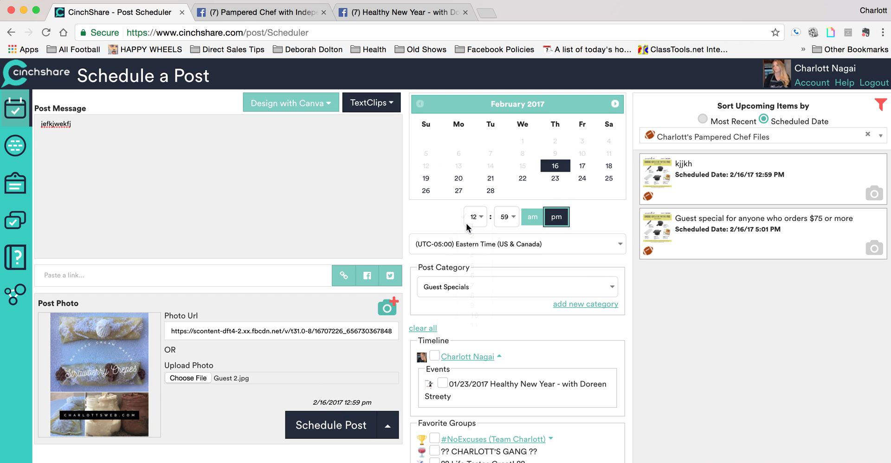
{"action": "left_click", "coordinate": [338, 426]}
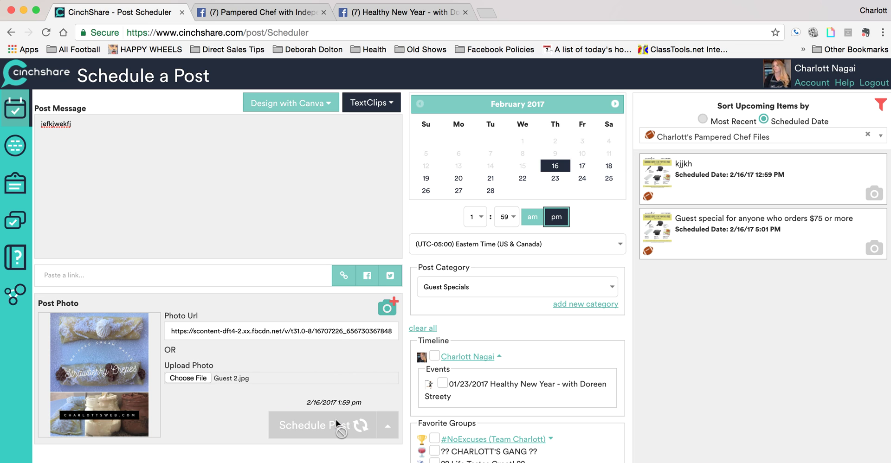
{"action": "scroll", "coordinate": [539, 390], "scroll_direction": "down", "scroll_amount": 3}
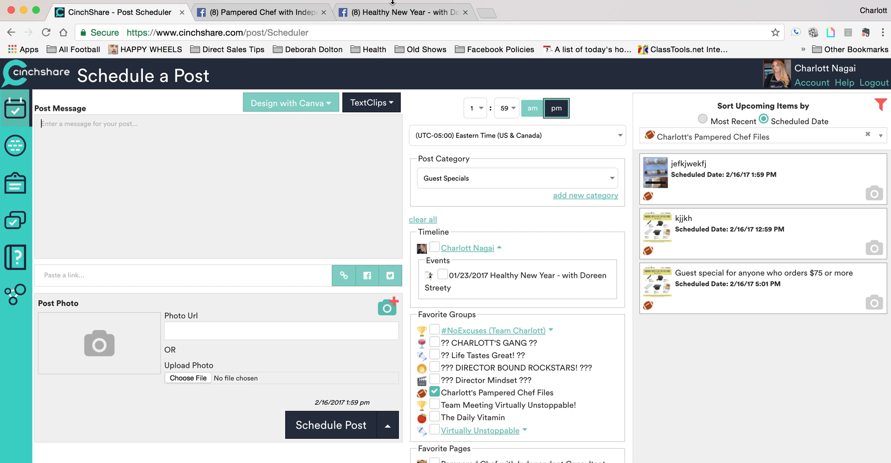
Step: Select the Strawberry Crepes photo post's web address in Facebook and return to CinchShare
{"action": "left_click", "coordinate": [260, 12]}
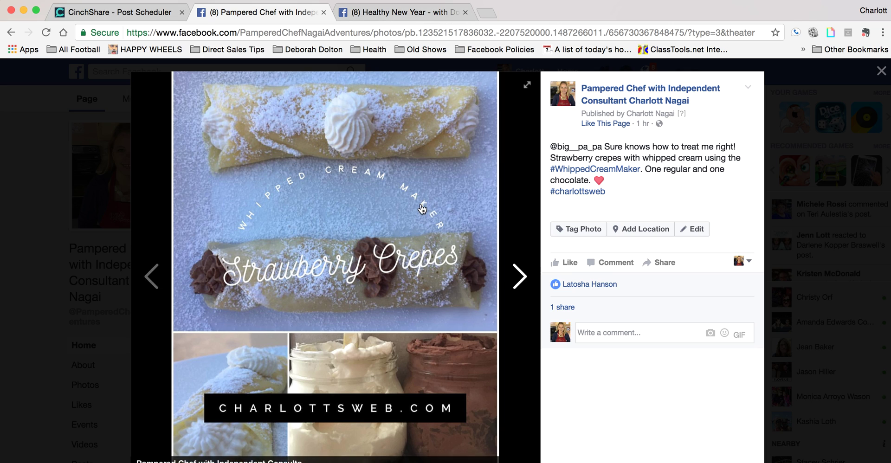
{"action": "left_click", "coordinate": [416, 32]}
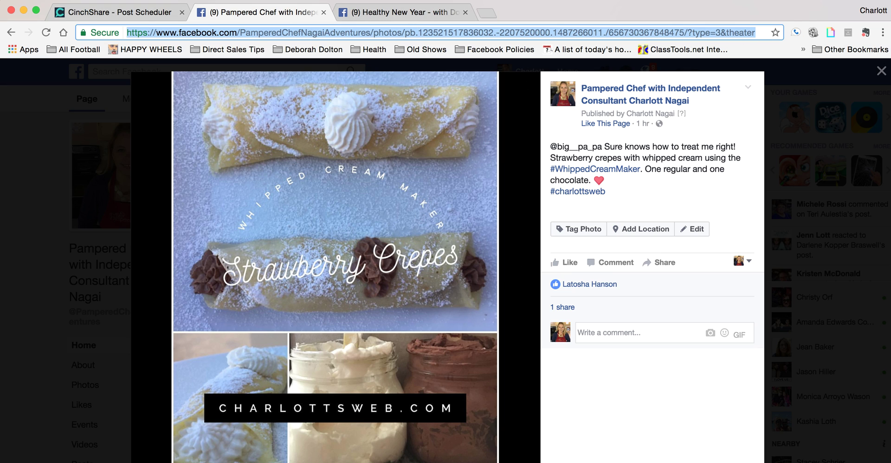
{"action": "left_click", "coordinate": [153, 13]}
Step: Paste the crepes post's Facebook URL into Paste a link and import its message and photo
{"action": "left_click", "coordinate": [152, 275]}
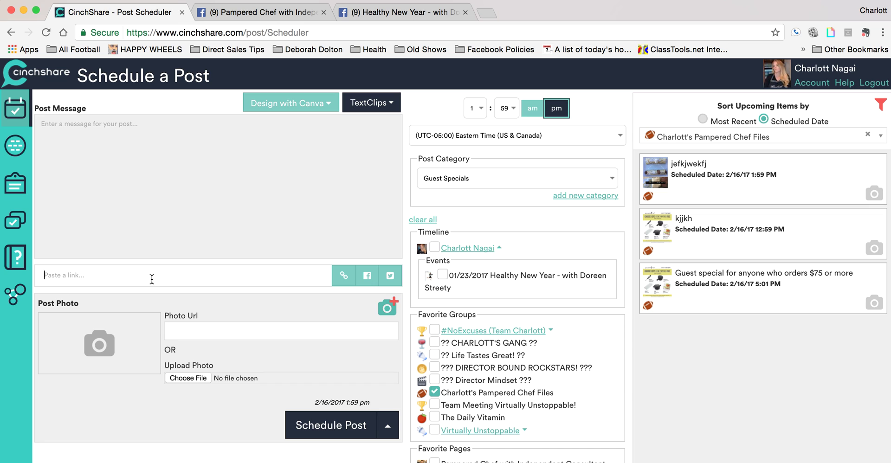
{"action": "key", "text": "super+v"}
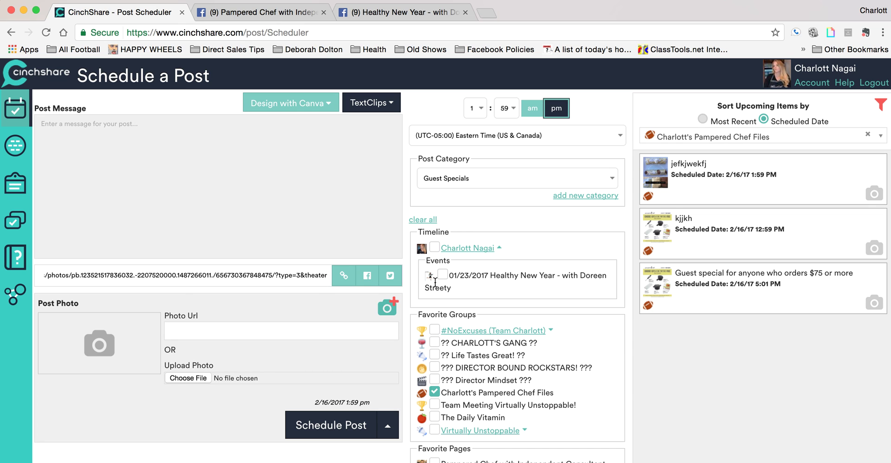
{"action": "left_click", "coordinate": [367, 278]}
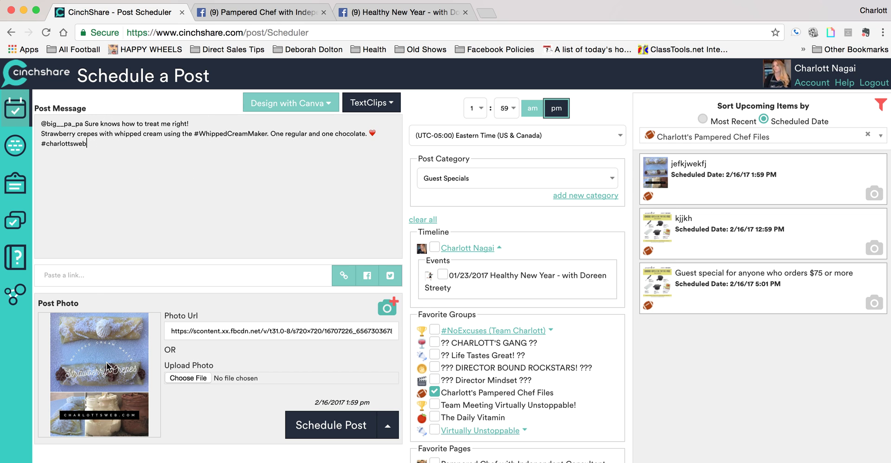
Step: Copy the Healthy New Year group photo's web address and return to the scheduler
{"action": "left_click", "coordinate": [427, 12]}
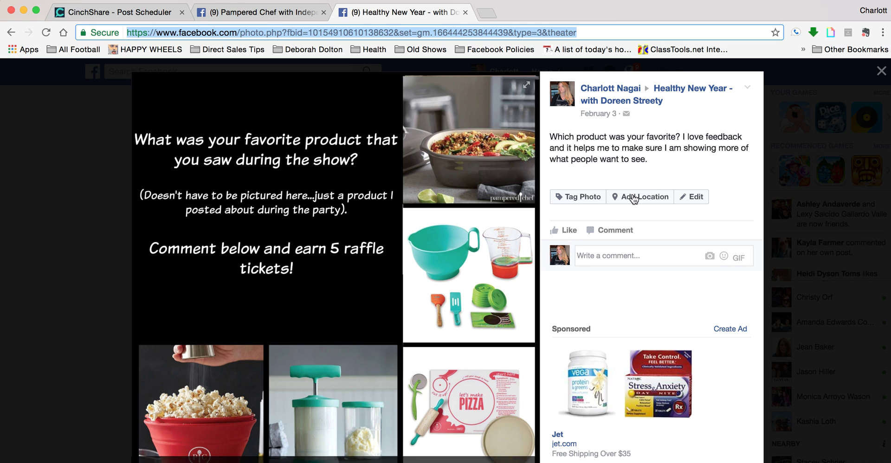
{"action": "left_click", "coordinate": [329, 31]}
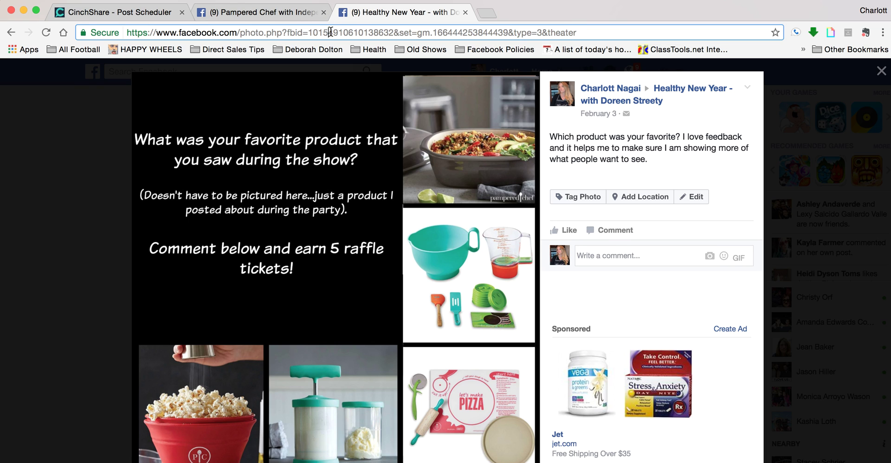
{"action": "left_click", "coordinate": [140, 13]}
Step: Import the Healthy New Year post's favorite-product question and collage, removing the message's final period
{"action": "key", "text": "ctrl+v"}
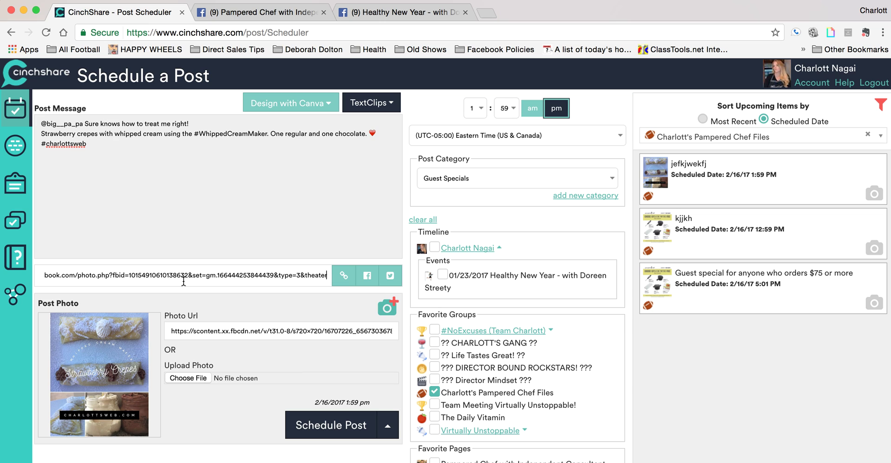
{"action": "left_click", "coordinate": [367, 281]}
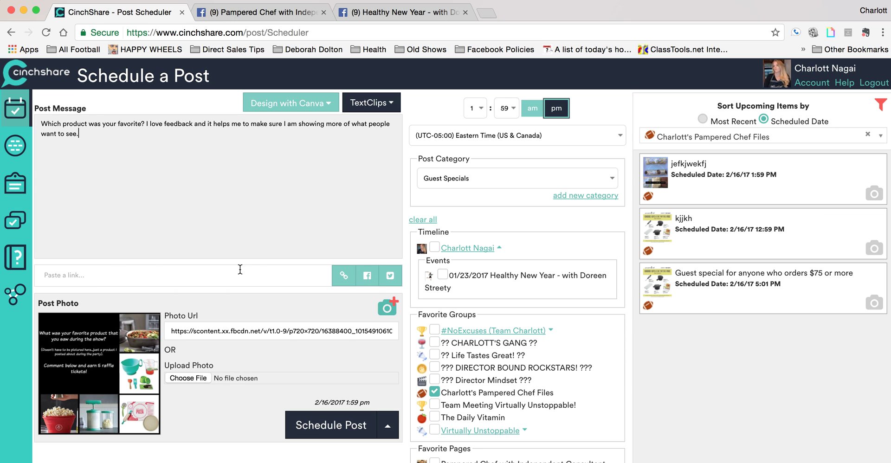
{"action": "left_click", "coordinate": [104, 146]}
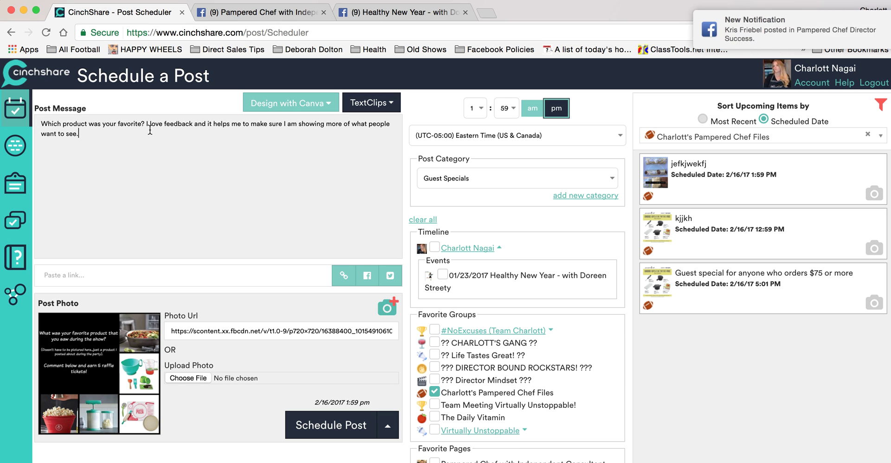
{"action": "key", "text": "BackSpace"}
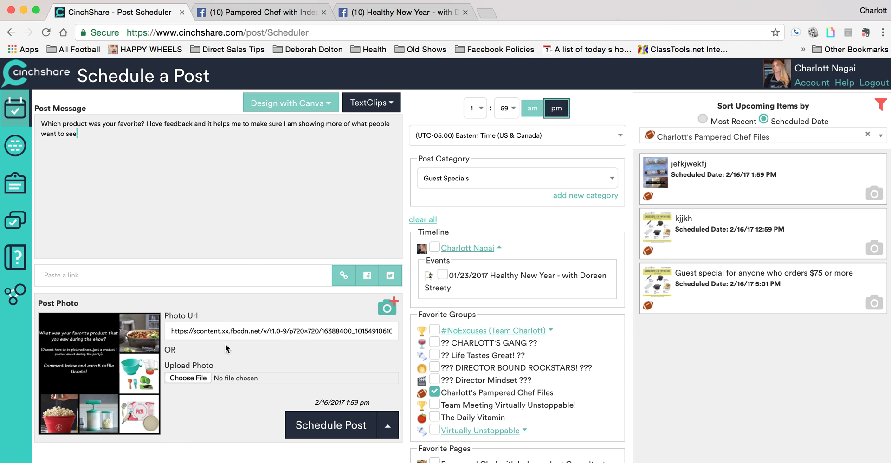
{"action": "key", "text": "super+Tab"}
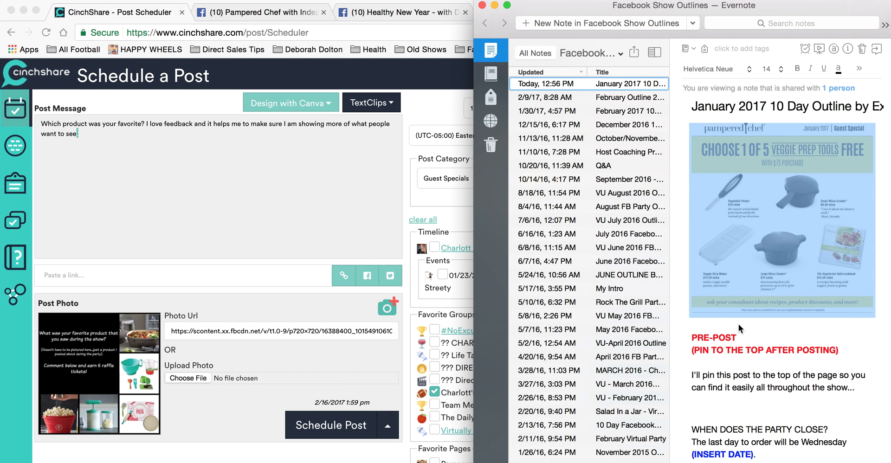
{"action": "scroll", "coordinate": [739, 324], "scroll_direction": "down", "scroll_amount": 10}
{"action": "scroll", "coordinate": [739, 324], "scroll_direction": "down", "scroll_amount": 10}
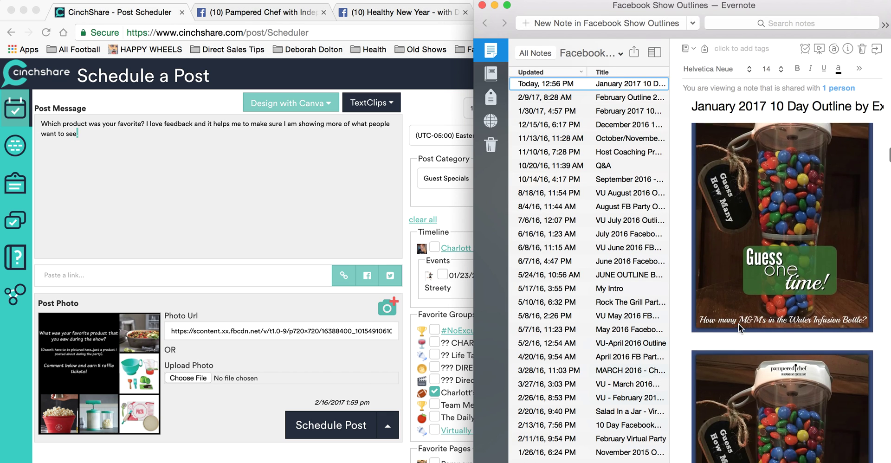
{"action": "scroll", "coordinate": [739, 328], "scroll_direction": "down", "scroll_amount": 5}
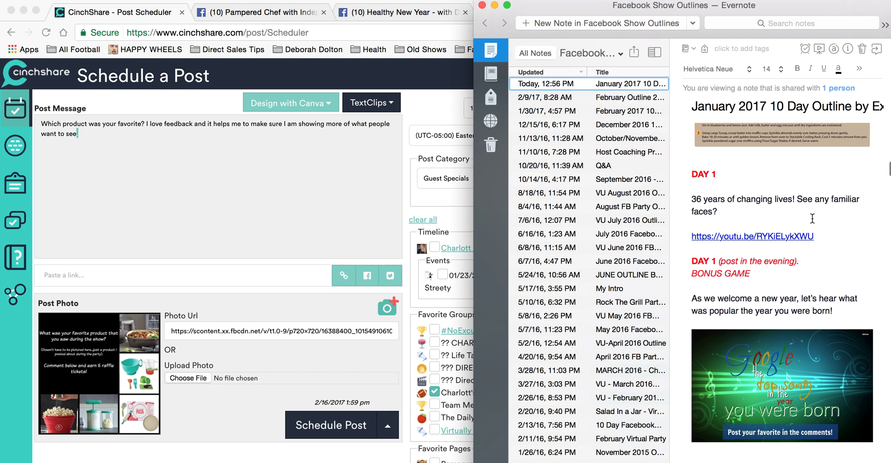
{"action": "left_click_drag", "start_coordinate": [815, 236], "coordinate": [691, 238]}
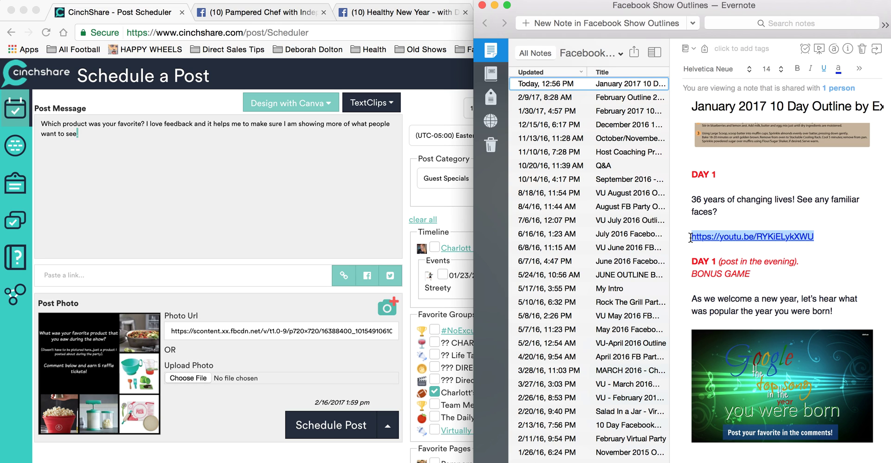
Step: Paste the YouTube link into Paste a link and fetch its video thumbnail preview
{"action": "left_click", "coordinate": [125, 274]}
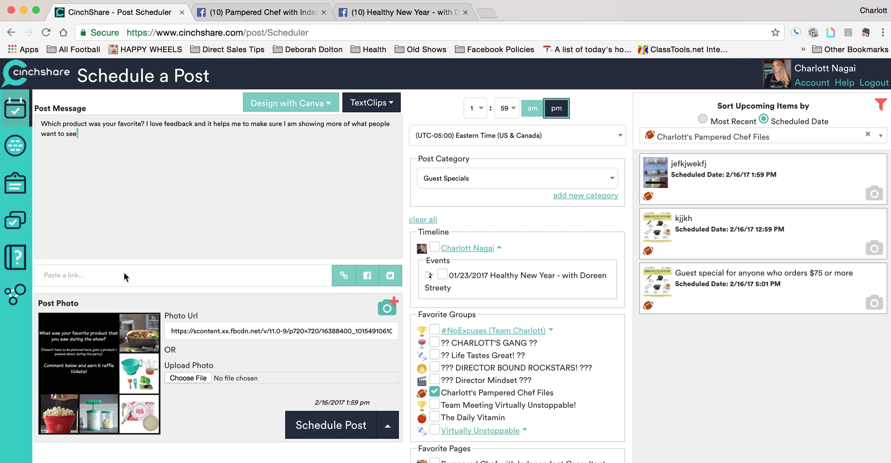
{"action": "left_click", "coordinate": [88, 274]}
{"action": "key", "text": "super+v"}
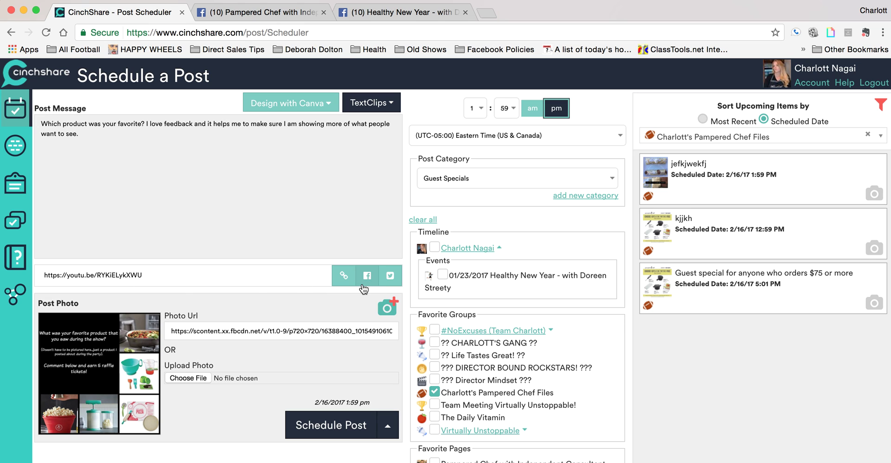
{"action": "left_click", "coordinate": [346, 282]}
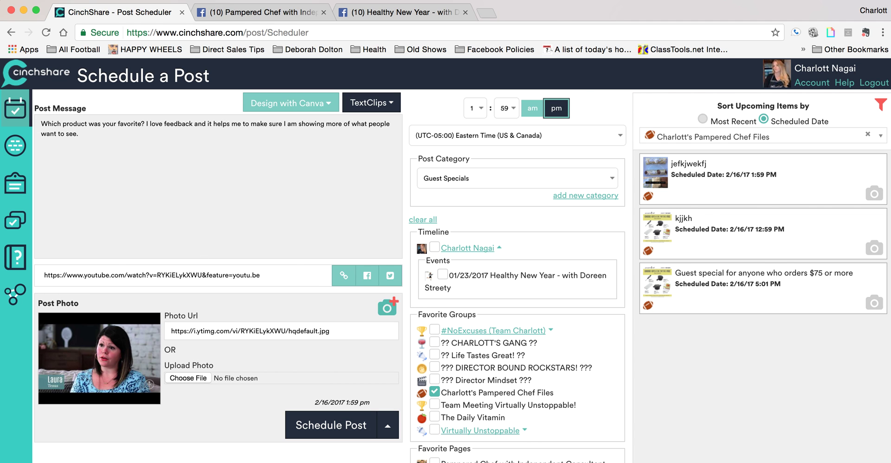
Step: Drag the blueberry-almond oat muffin image from the Evernote note onto the post's photo
{"action": "key", "text": "super+Tab"}
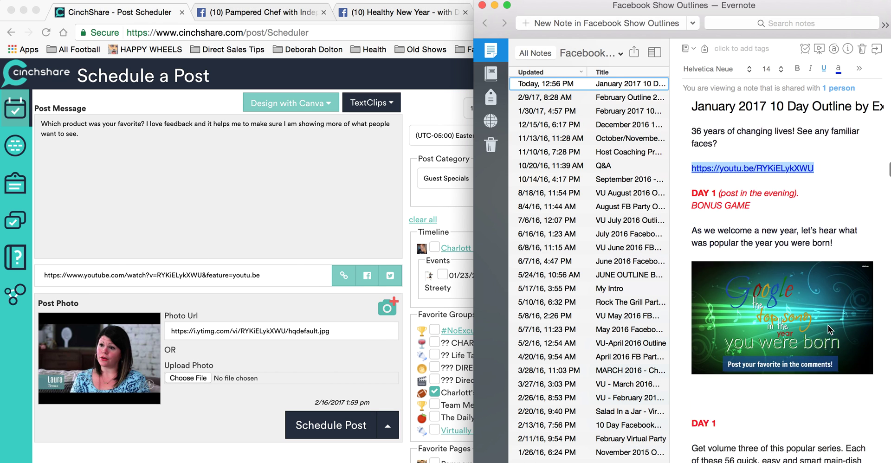
{"action": "scroll", "coordinate": [813, 232], "scroll_direction": "up", "scroll_amount": 5}
{"action": "left_click_drag", "start_coordinate": [759, 181], "coordinate": [196, 377]}
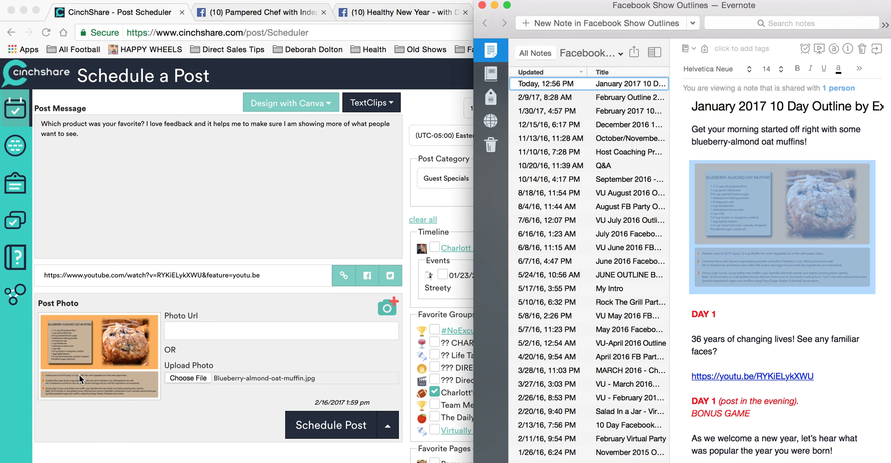
{"action": "left_click", "coordinate": [163, 186]}
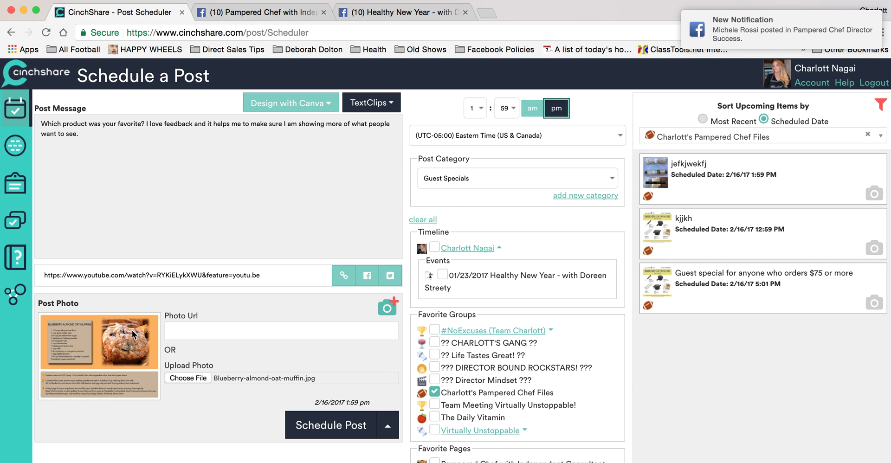
Step: Replace the message with 'wijefijwe', set minutes to 56, and schedule for 2/16/17 1:56 PM
{"action": "key", "text": "super+a"}
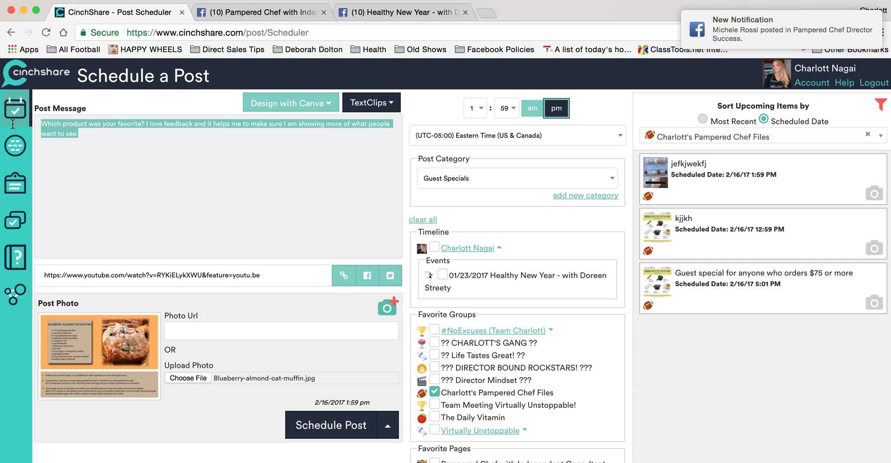
{"action": "key", "text": "BackSpace"}
{"action": "type", "text": "wijefijwe"}
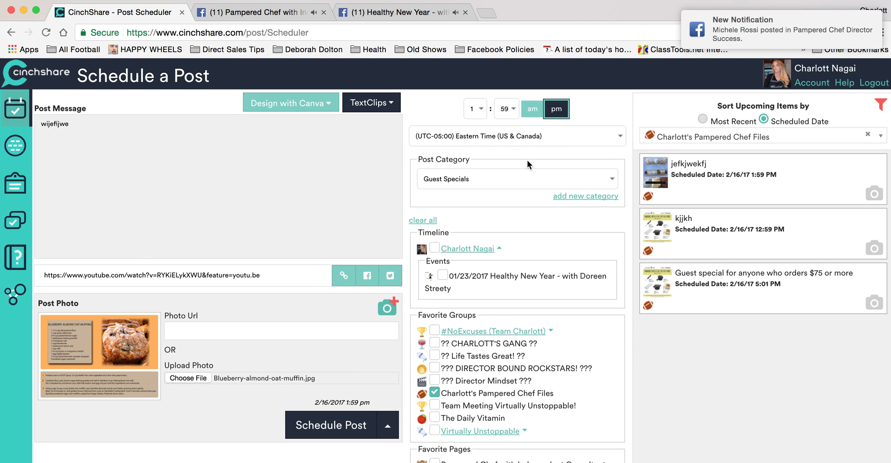
{"action": "scroll", "coordinate": [527, 160], "scroll_direction": "up", "scroll_amount": 3}
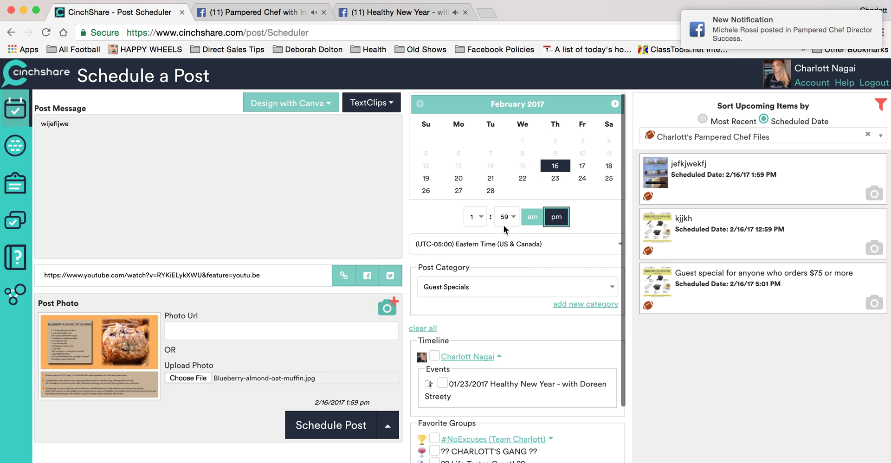
{"action": "scroll", "coordinate": [464, 291], "scroll_direction": "down", "scroll_amount": 3}
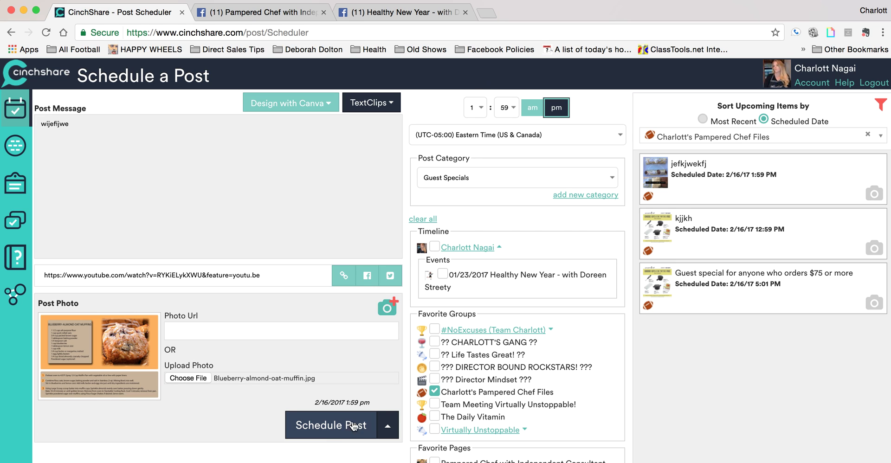
{"action": "left_click", "coordinate": [501, 110]}
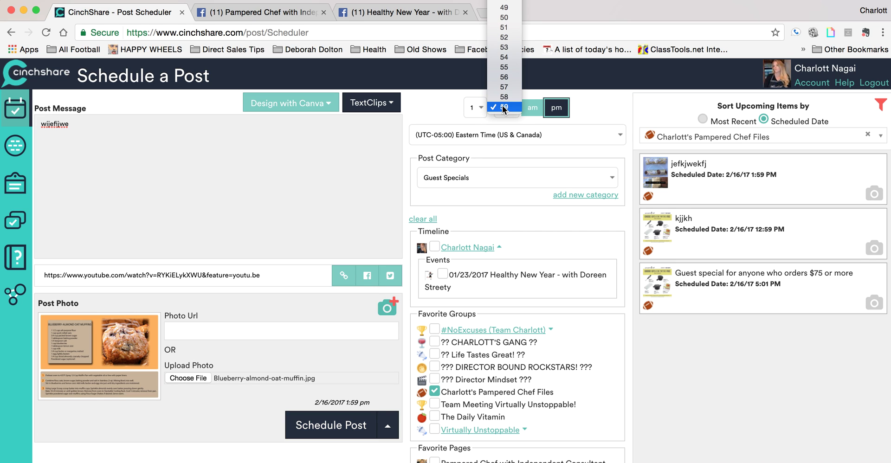
{"action": "left_click", "coordinate": [503, 78]}
{"action": "left_click", "coordinate": [338, 424]}
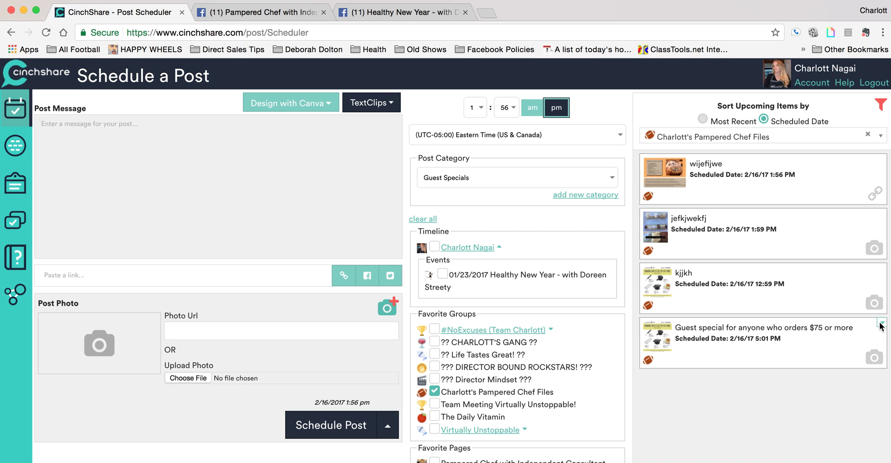
Step: Append 'lkjlkj' to the $75 guest special post's message and re-save it for 2/16/17 5:01 PM
{"action": "left_click", "coordinate": [882, 325]}
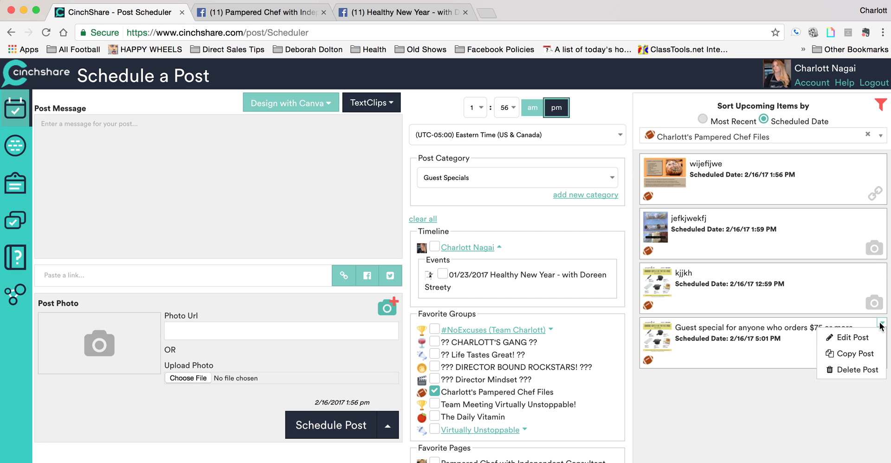
{"action": "left_click", "coordinate": [843, 343]}
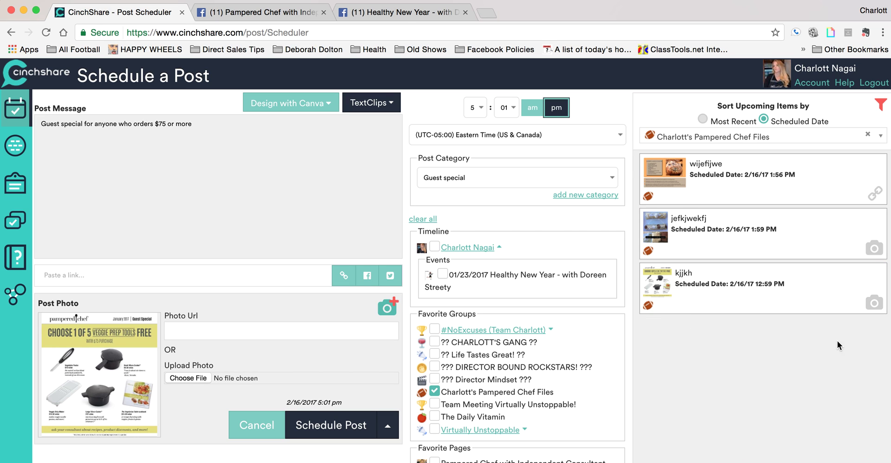
{"action": "left_click", "coordinate": [211, 136]}
{"action": "type", "text": "lkjlkj"}
{"action": "left_click", "coordinate": [344, 425]}
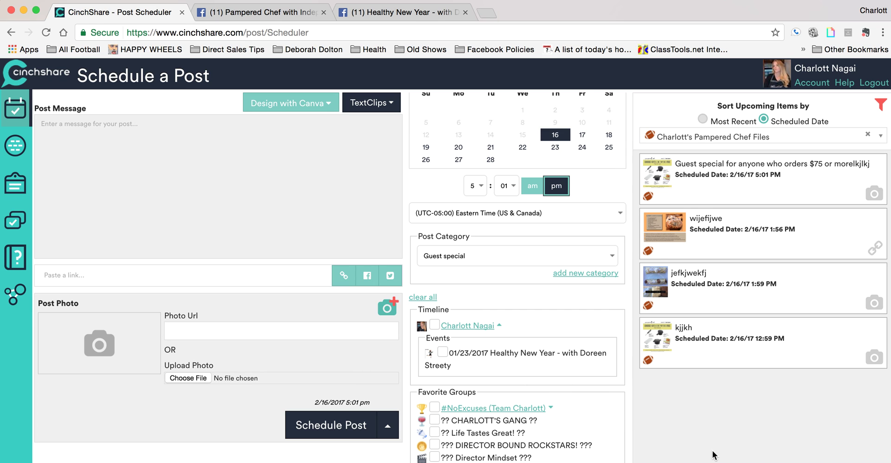
{"action": "mouse_move", "coordinate": [767, 274]}
Step: Edit the jefkjwekfj post so its message is a first name, and reschedule it
{"action": "left_click", "coordinate": [882, 268]}
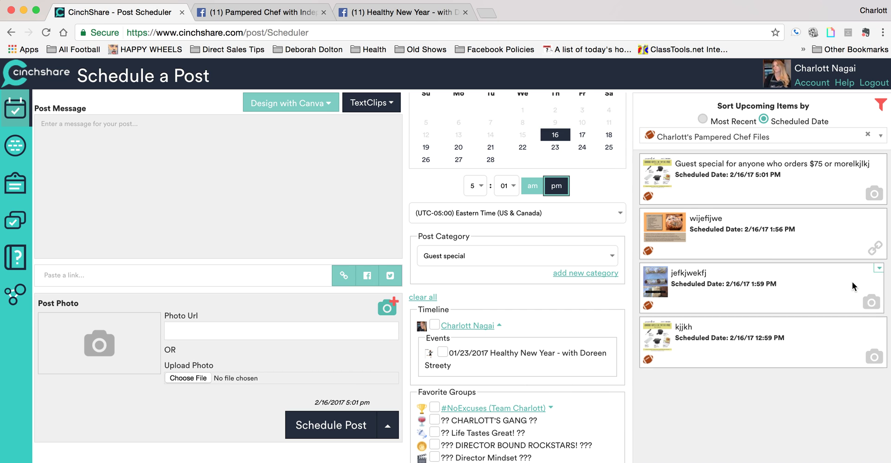
{"action": "left_click_drag", "start_coordinate": [95, 125], "coordinate": [1, 123]}
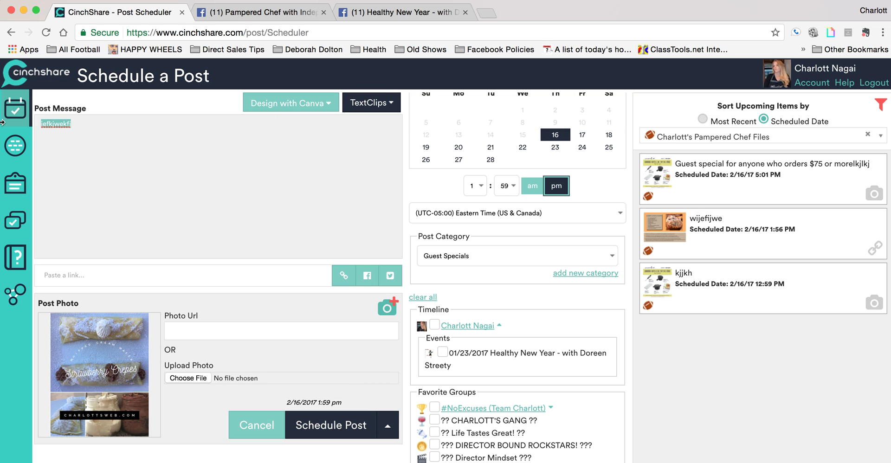
{"action": "type", "text": "Doreen"}
{"action": "left_click", "coordinate": [345, 422]}
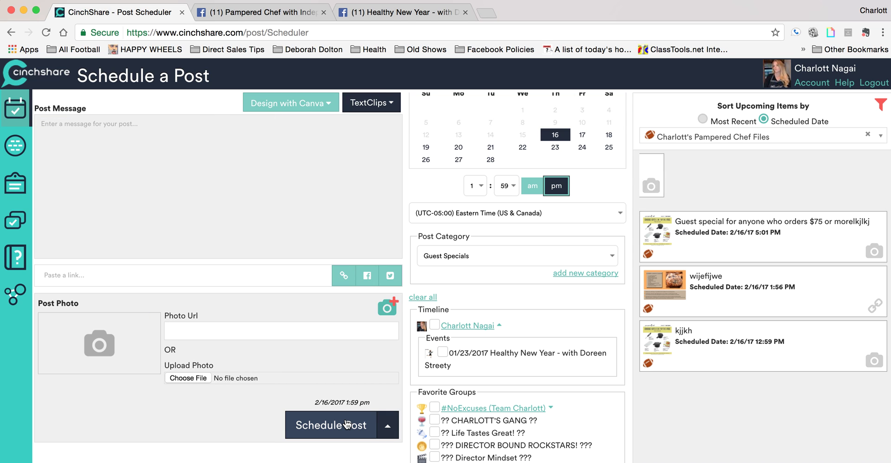
Step: Copy the renamed post, replace its message with a different first name, and schedule it
{"action": "left_click", "coordinate": [883, 160]}
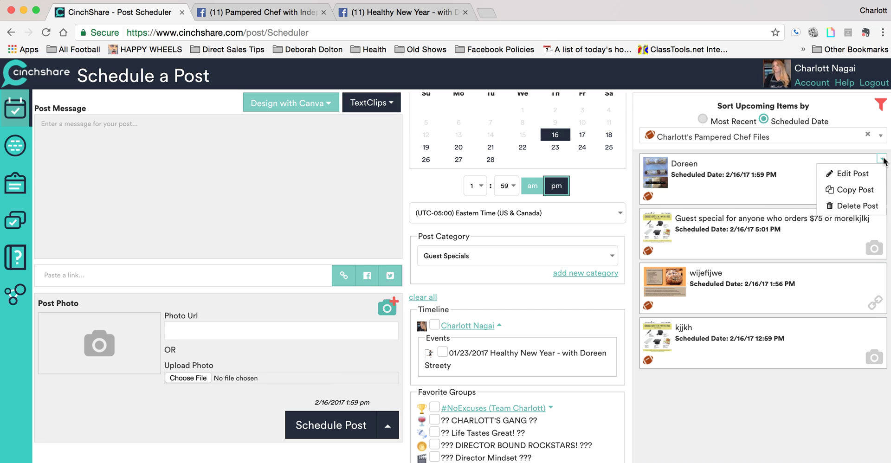
{"action": "left_click", "coordinate": [859, 195]}
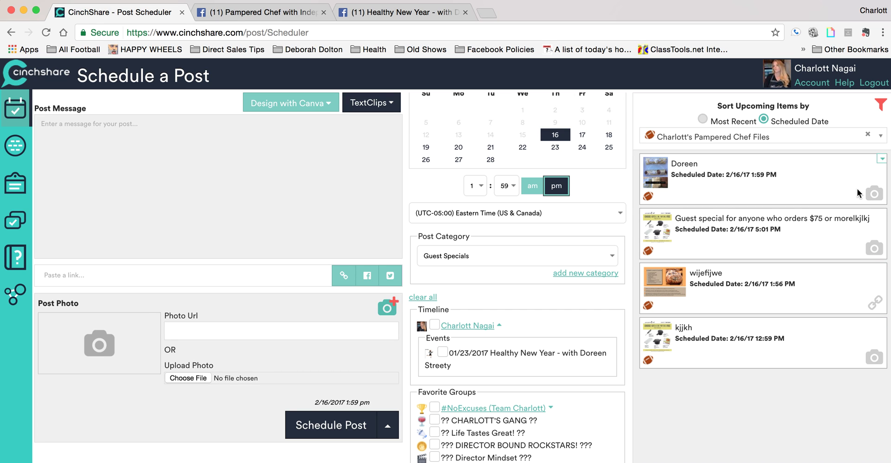
{"action": "scroll", "coordinate": [456, 360], "scroll_direction": "down", "scroll_amount": 3}
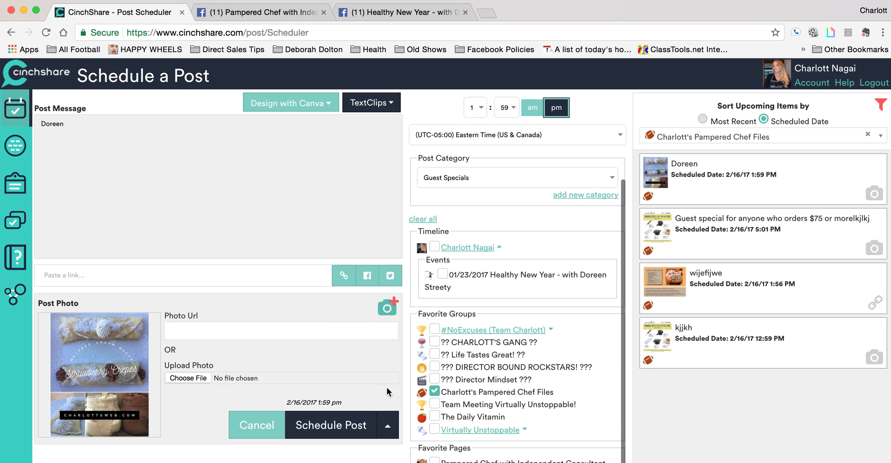
{"action": "left_click", "coordinate": [432, 381]}
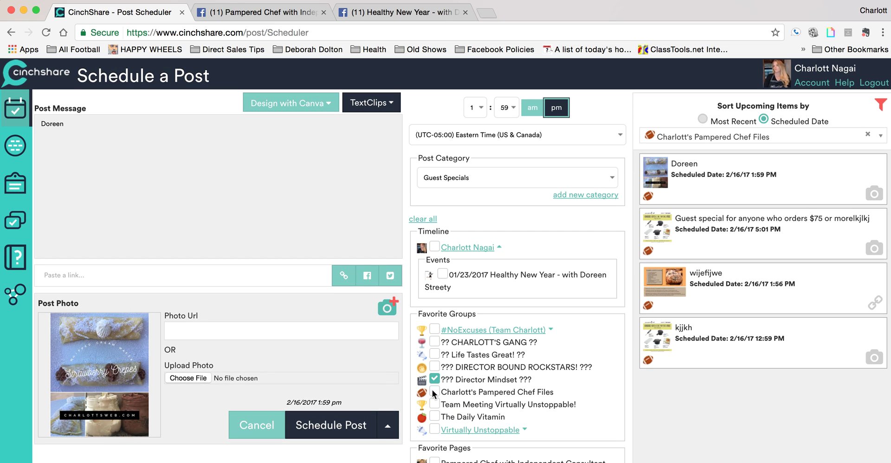
{"action": "left_click", "coordinate": [434, 380]}
{"action": "left_click_drag", "start_coordinate": [70, 124], "coordinate": [1, 122]}
{"action": "type", "text": "Melody"}
{"action": "left_click", "coordinate": [332, 425]}
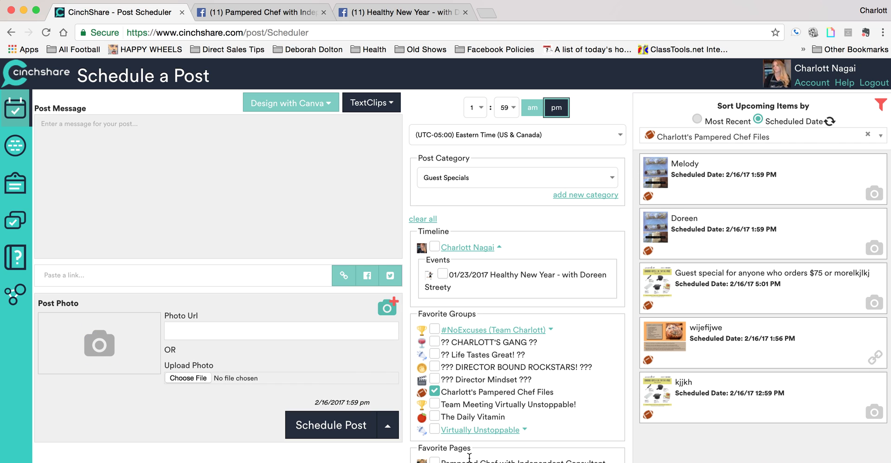